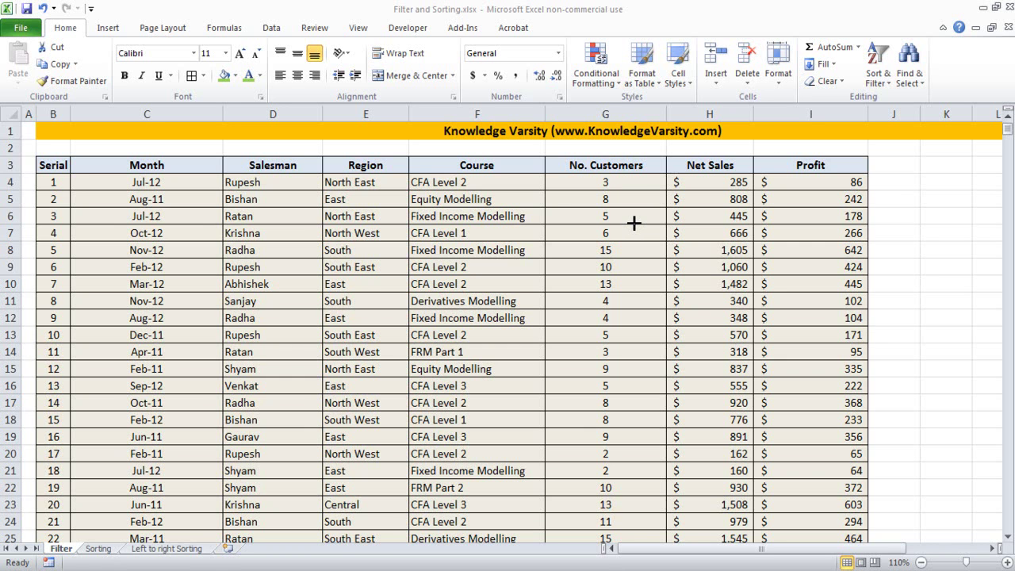
- Look through the Sorting and Left to right Sorting sheets, then return to the Filter sheet
{"action": "left_click", "coordinate": [95, 549]}
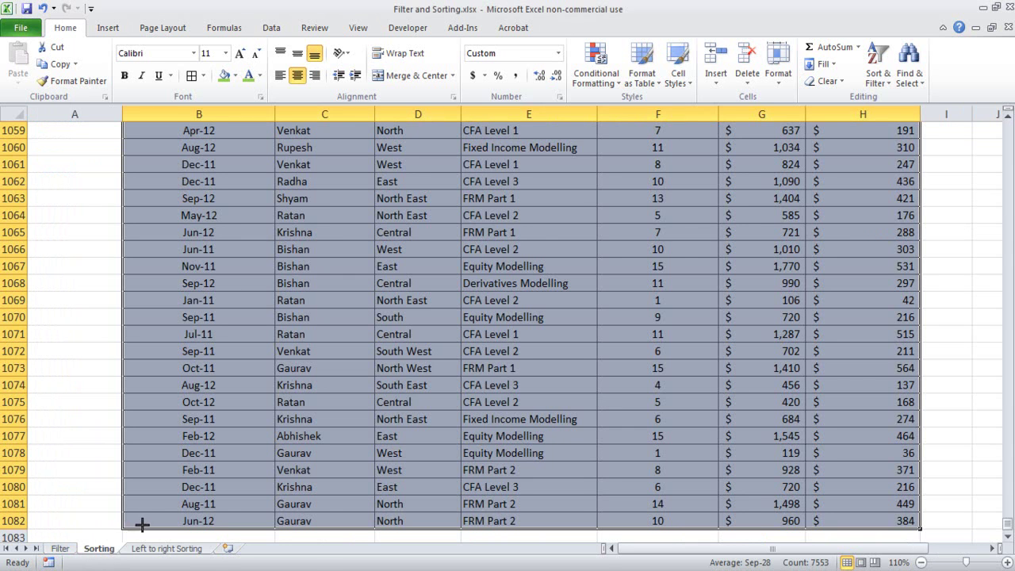
{"action": "left_click", "coordinate": [158, 548]}
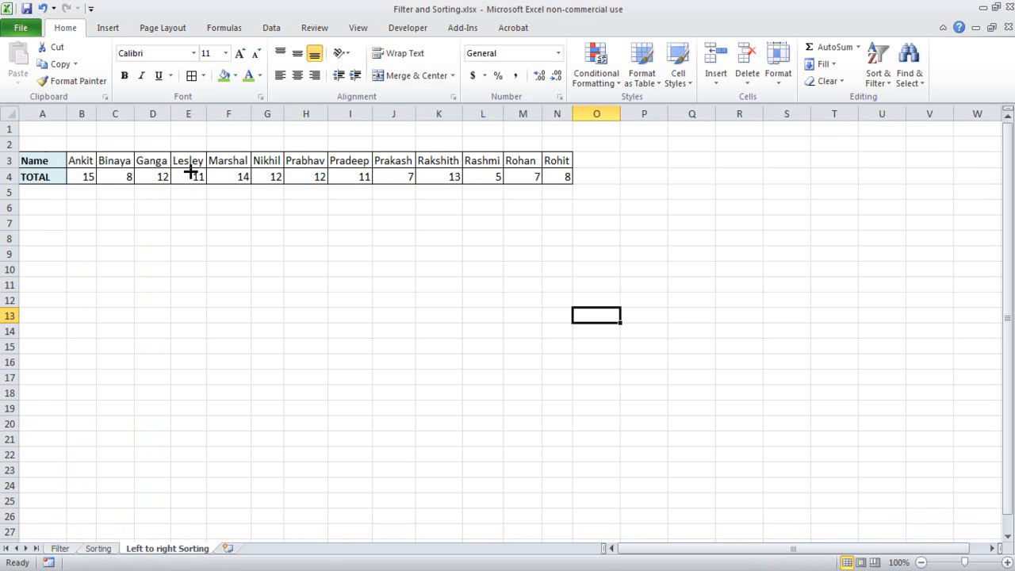
{"action": "left_click", "coordinate": [60, 548]}
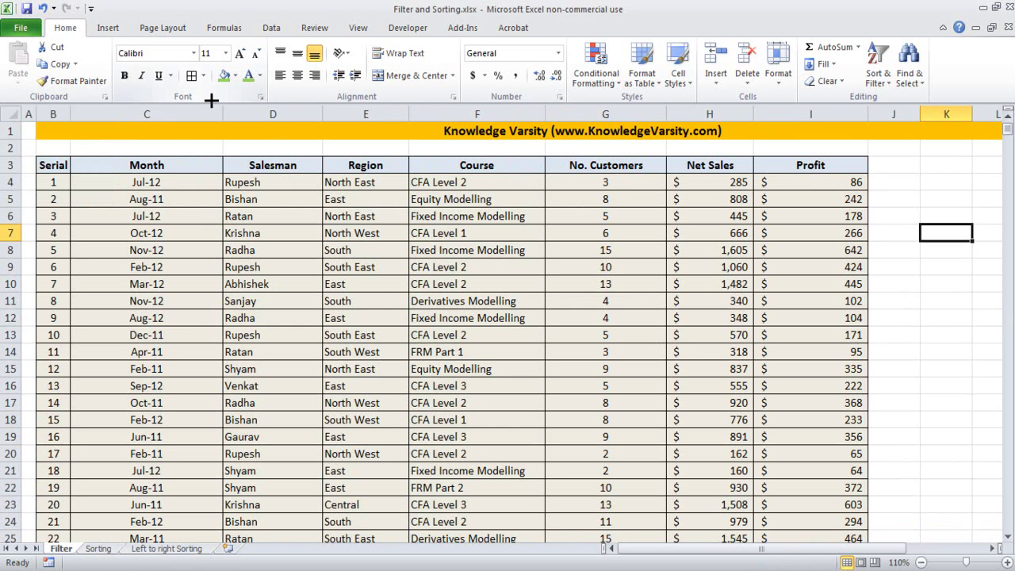
{"action": "left_click", "coordinate": [183, 551]}
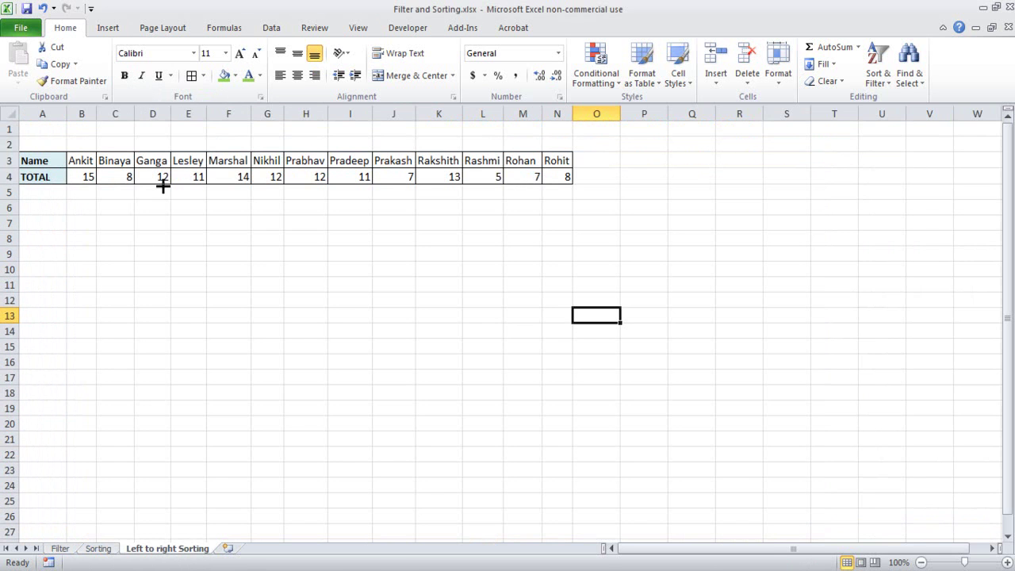
{"action": "left_click", "coordinate": [61, 548]}
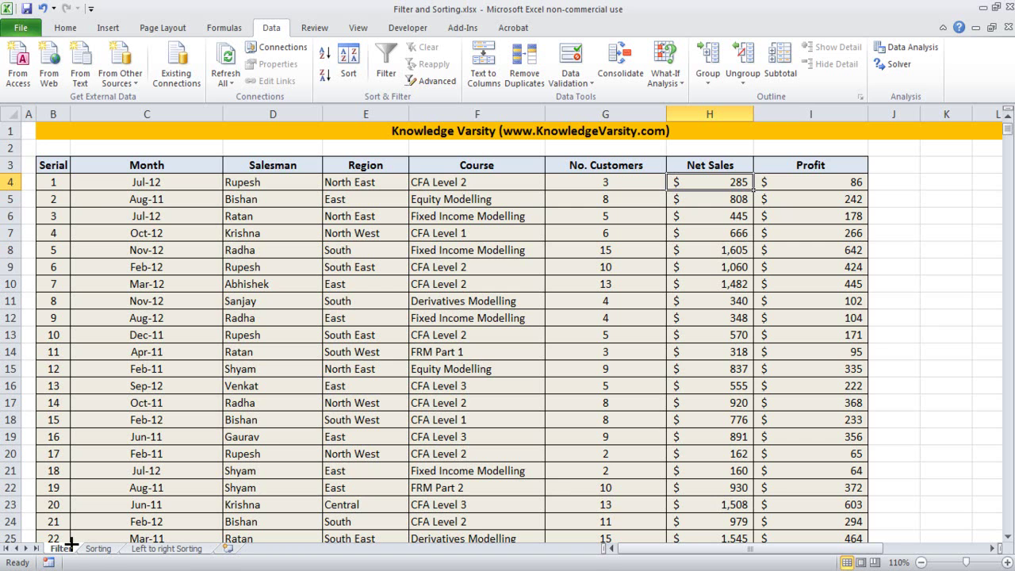
- Review the Serial, Month, Salesman and Region columns of the sales table on the Filter sheet
{"action": "left_click", "coordinate": [65, 168]}
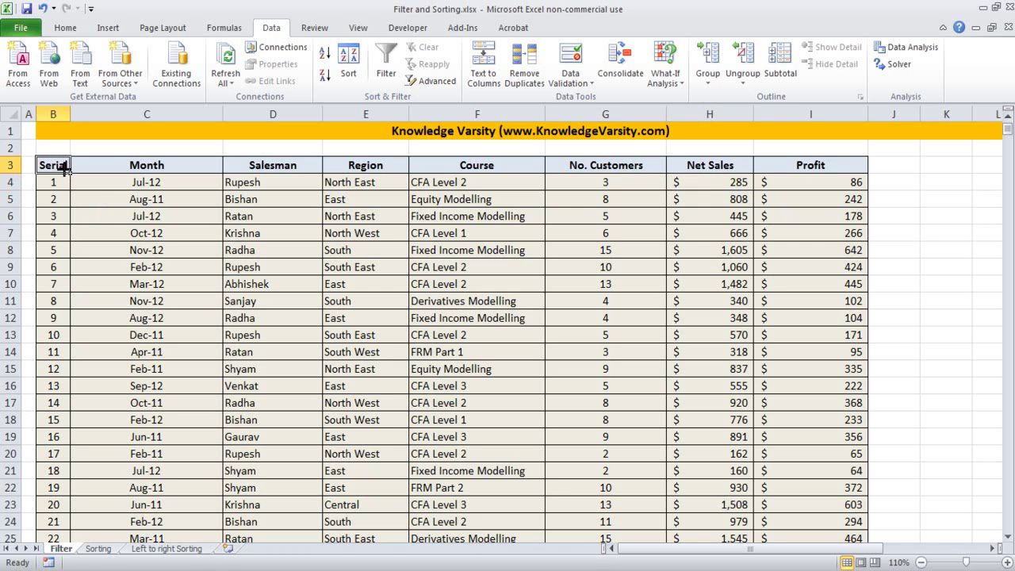
{"action": "left_click_drag", "start_coordinate": [56, 182], "coordinate": [52, 386]}
{"action": "left_click", "coordinate": [116, 233]}
{"action": "left_click_drag", "start_coordinate": [57, 169], "coordinate": [42, 413]}
{"action": "left_click", "coordinate": [95, 403]}
{"action": "left_click", "coordinate": [165, 165]}
{"action": "left_click", "coordinate": [159, 179]}
{"action": "left_click", "coordinate": [161, 249]}
{"action": "left_click", "coordinate": [259, 199]}
{"action": "left_click", "coordinate": [361, 165]}
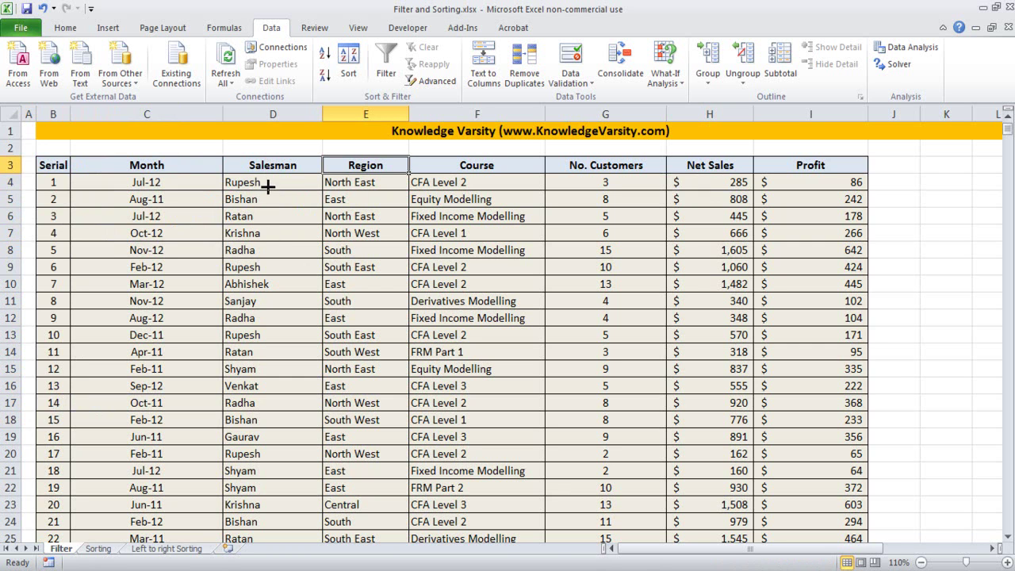
- Review the Course, No. Customers and Profit columns of the sales table
{"action": "left_click", "coordinate": [511, 170]}
{"action": "left_click", "coordinate": [481, 184]}
{"action": "left_click_drag", "start_coordinate": [482, 184], "coordinate": [490, 394]}
{"action": "left_click", "coordinate": [527, 432]}
{"action": "left_click", "coordinate": [482, 182]}
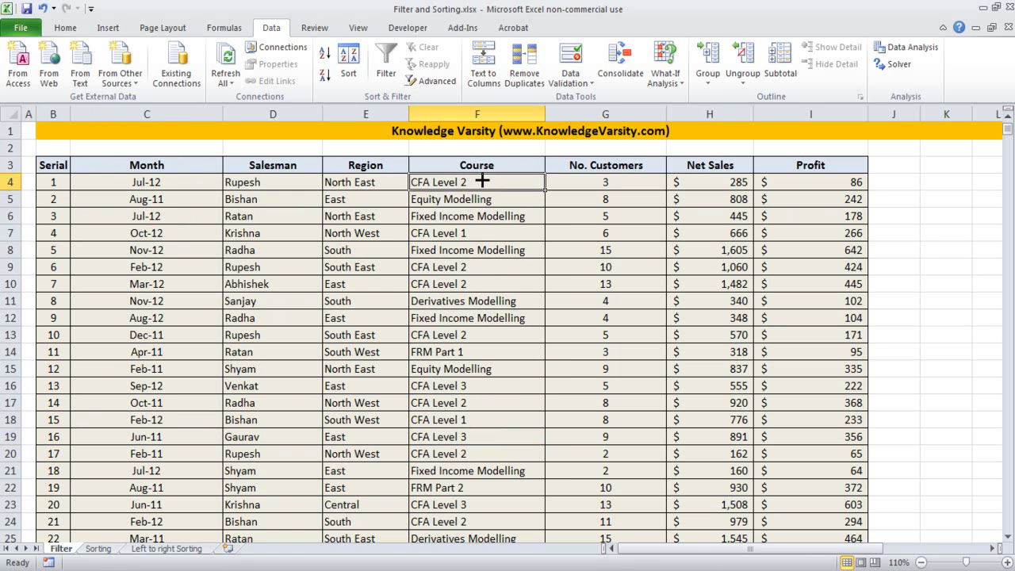
{"action": "left_click", "coordinate": [481, 199]}
{"action": "left_click", "coordinate": [482, 215]}
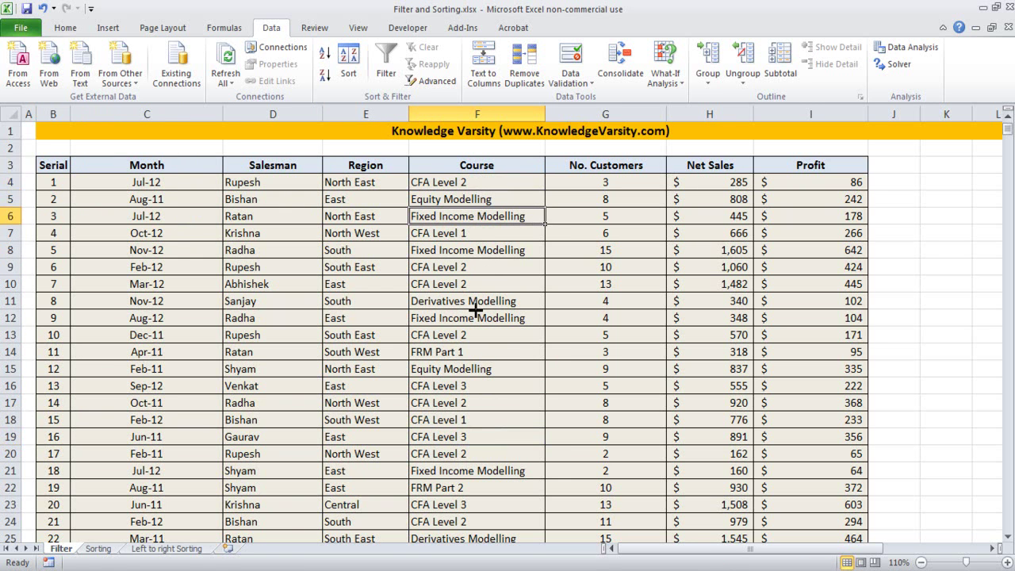
{"action": "left_click", "coordinate": [598, 165]}
{"action": "left_click", "coordinate": [597, 184]}
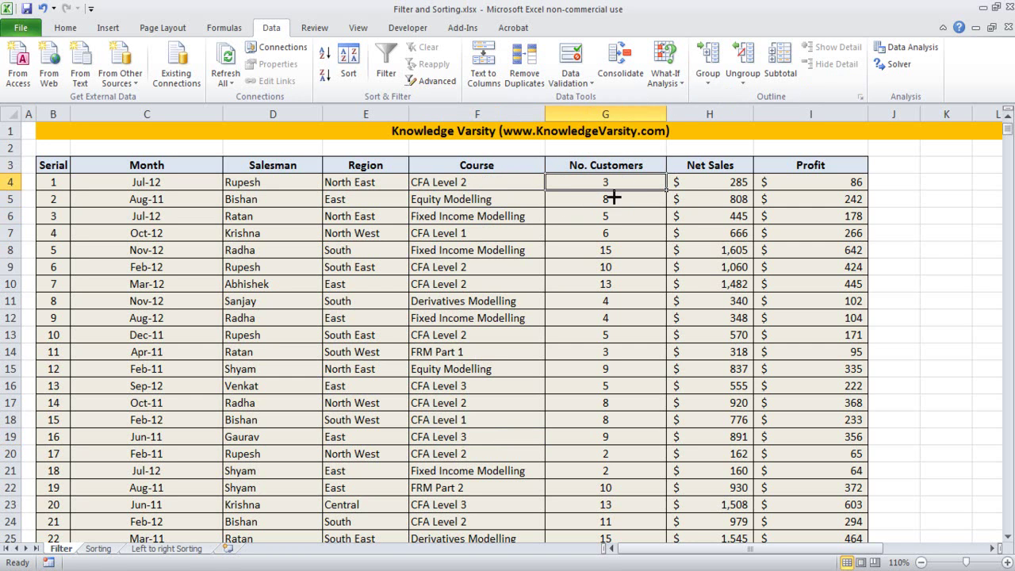
{"action": "left_click", "coordinate": [830, 184]}
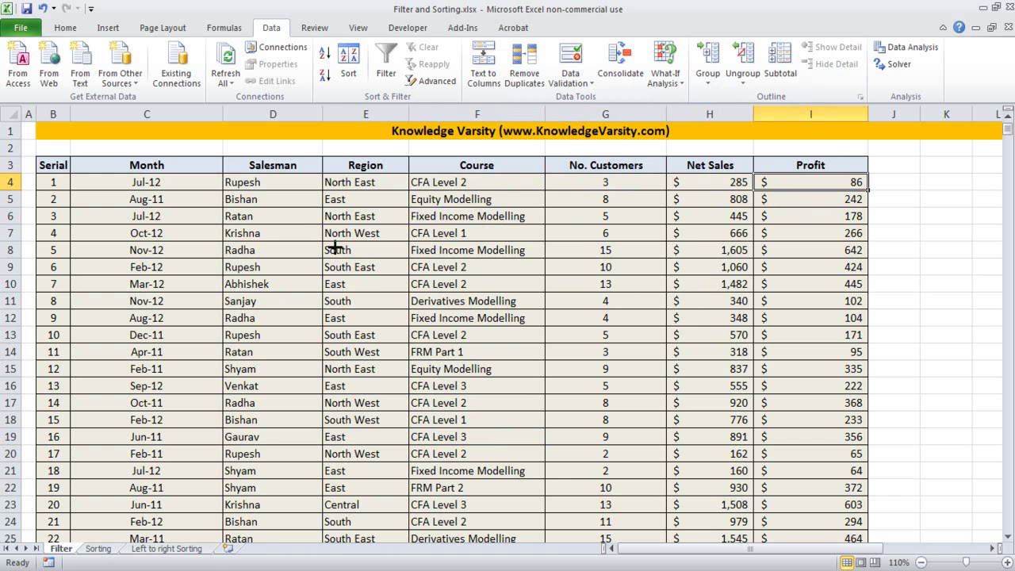
- Examine the Salesman and Region entries across the rows of the sales table for repeated salesmen
{"action": "scroll", "coordinate": [196, 223], "scroll_direction": "down", "scroll_amount": 7}
{"action": "scroll", "coordinate": [196, 223], "scroll_direction": "up", "scroll_amount": 7}
{"action": "left_click", "coordinate": [242, 181]}
{"action": "left_click", "coordinate": [368, 182]}
{"action": "left_click", "coordinate": [266, 189]}
{"action": "left_click", "coordinate": [370, 182]}
{"action": "left_click", "coordinate": [266, 185]}
{"action": "left_click", "coordinate": [272, 267]}
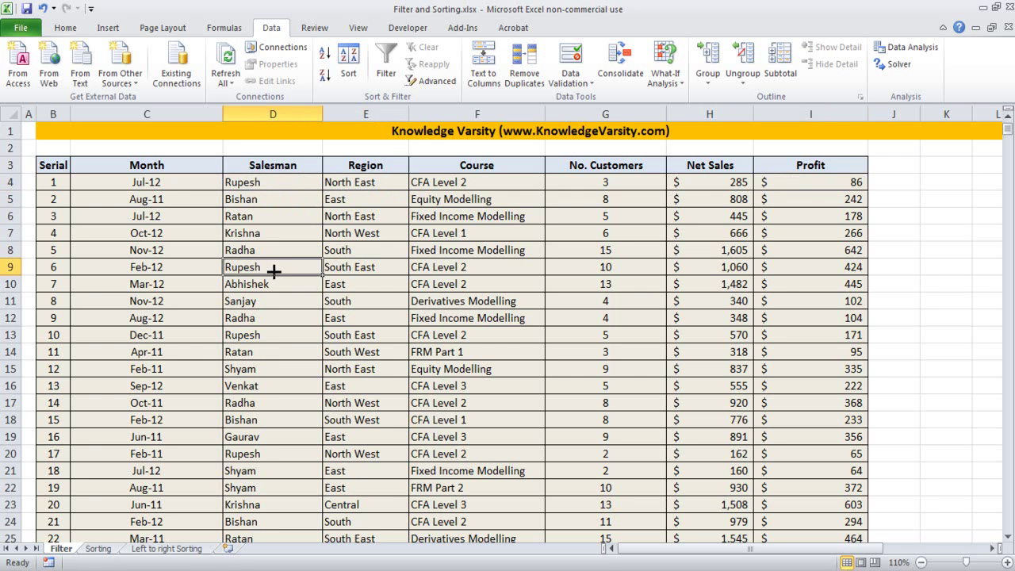
{"action": "scroll", "coordinate": [257, 447], "scroll_direction": "down", "scroll_amount": 11}
{"action": "scroll", "coordinate": [238, 460], "scroll_direction": "up", "scroll_amount": 11}
{"action": "left_click", "coordinate": [272, 186]}
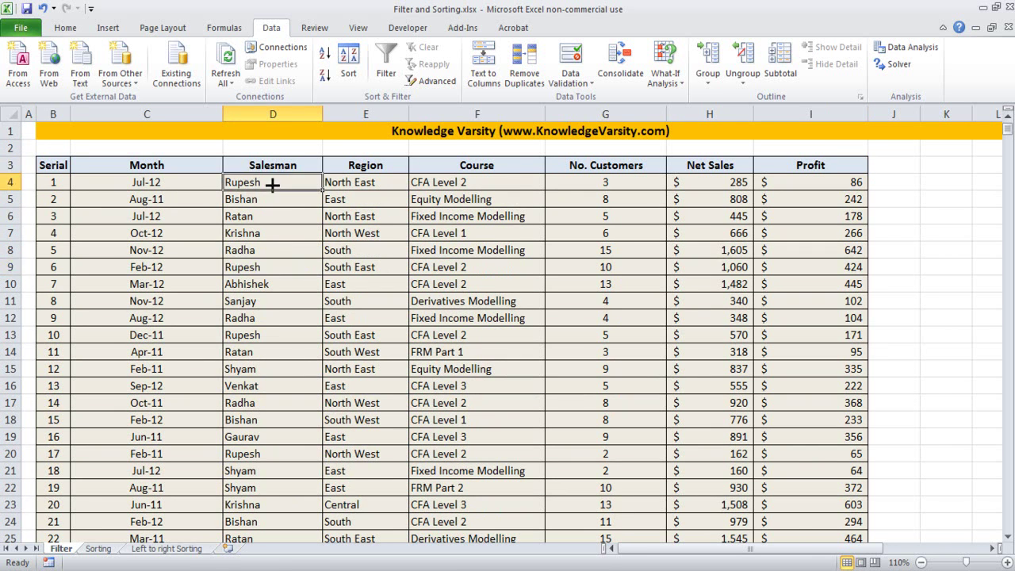
{"action": "left_click", "coordinate": [283, 255]}
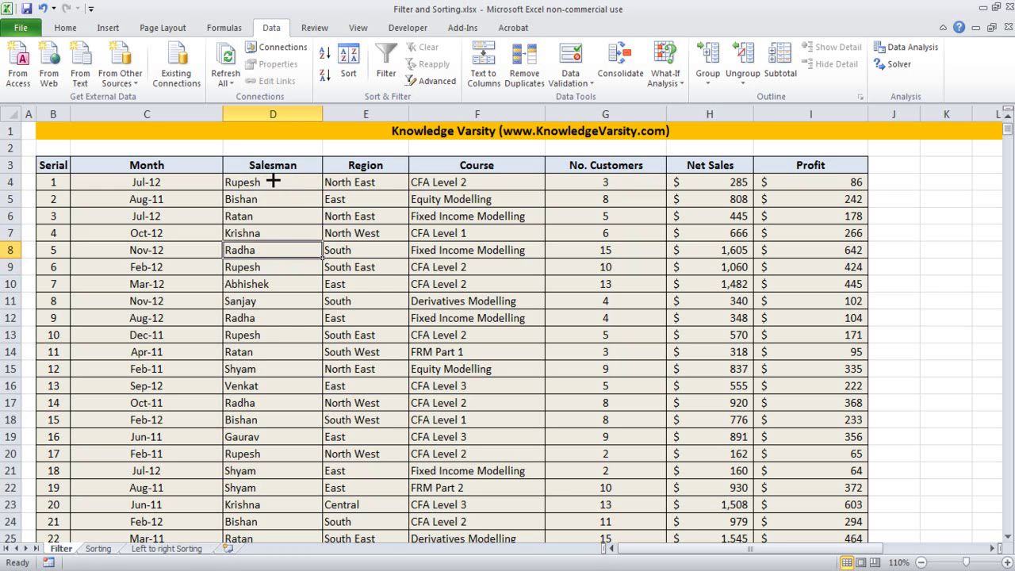
{"action": "left_click", "coordinate": [272, 182]}
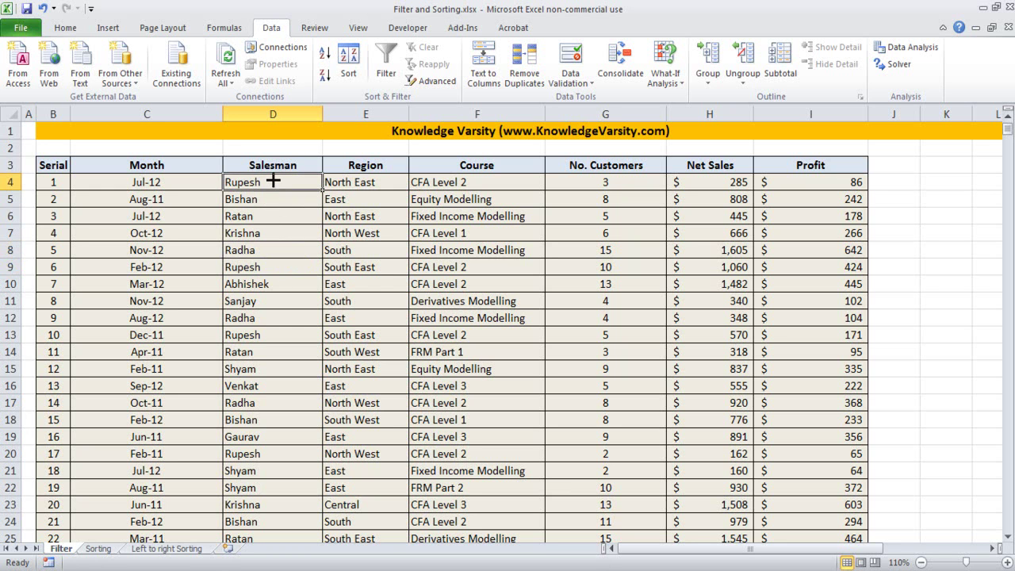
- Locate the commands that can apply a filter to the sales table
{"action": "left_click", "coordinate": [68, 28]}
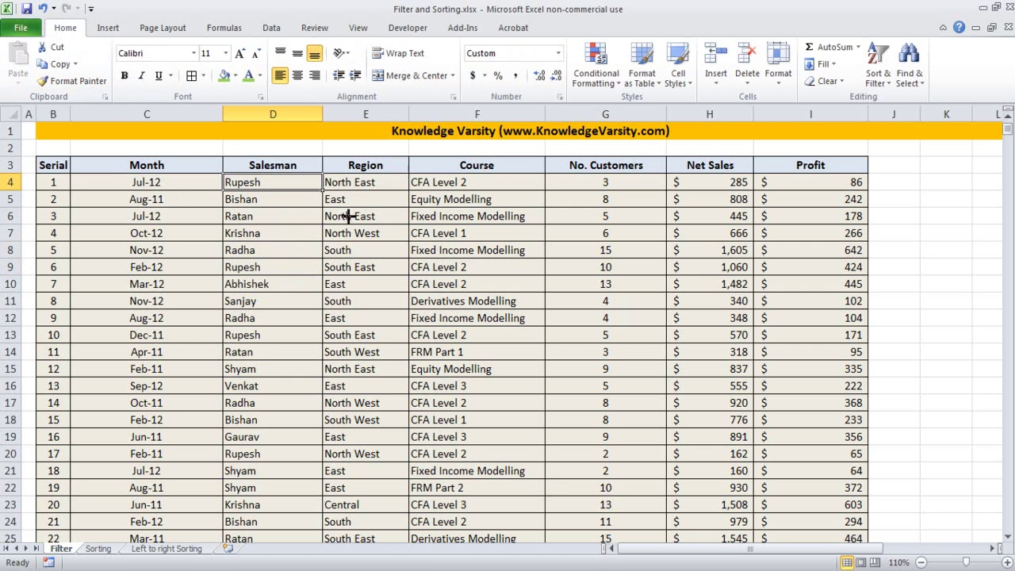
{"action": "left_click", "coordinate": [544, 224]}
{"action": "left_click", "coordinate": [719, 453]}
{"action": "left_click", "coordinate": [258, 422]}
{"action": "left_click", "coordinate": [154, 337]}
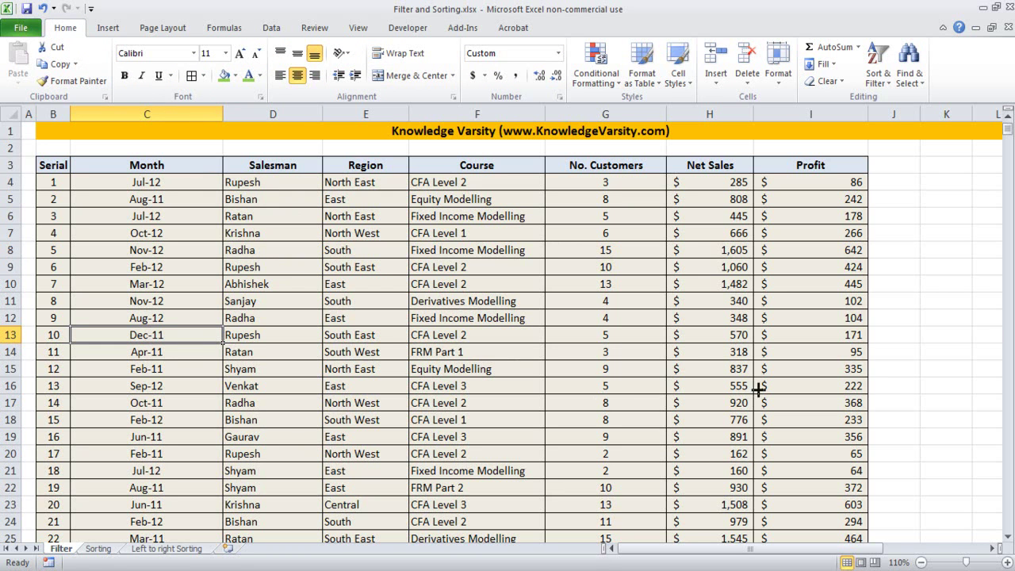
{"action": "mouse_move", "coordinate": [870, 34]}
{"action": "left_mouse_down"}
{"action": "mouse_move", "coordinate": [848, 81]}
{"action": "mouse_move", "coordinate": [914, 49]}
{"action": "mouse_move", "coordinate": [854, 19]}
{"action": "left_mouse_up"}
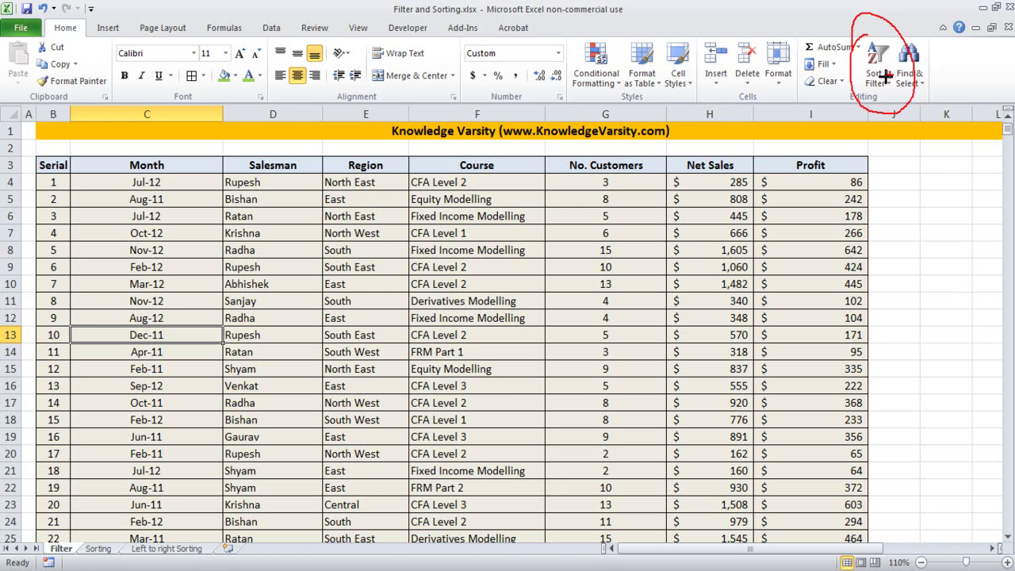
{"action": "key", "text": "Escape"}
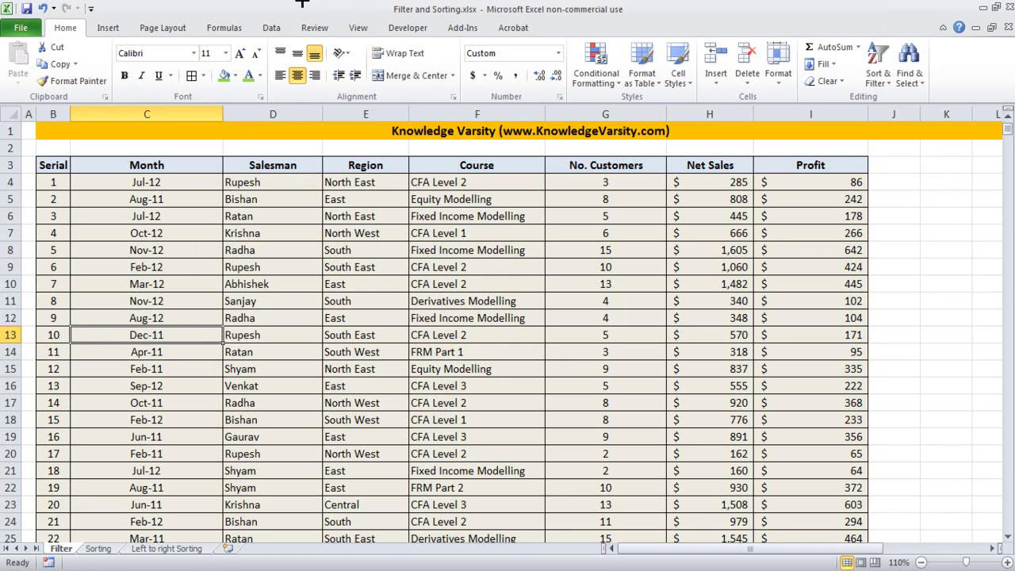
{"action": "mouse_move", "coordinate": [283, 4]}
{"action": "left_mouse_down"}
{"action": "mouse_move", "coordinate": [245, 32]}
{"action": "mouse_move", "coordinate": [273, 35]}
{"action": "left_mouse_up"}
{"action": "left_click", "coordinate": [272, 26]}
{"action": "mouse_move", "coordinate": [383, 29]}
{"action": "left_mouse_down"}
{"action": "mouse_move", "coordinate": [386, 92]}
{"action": "mouse_move", "coordinate": [391, 29]}
{"action": "left_mouse_up"}
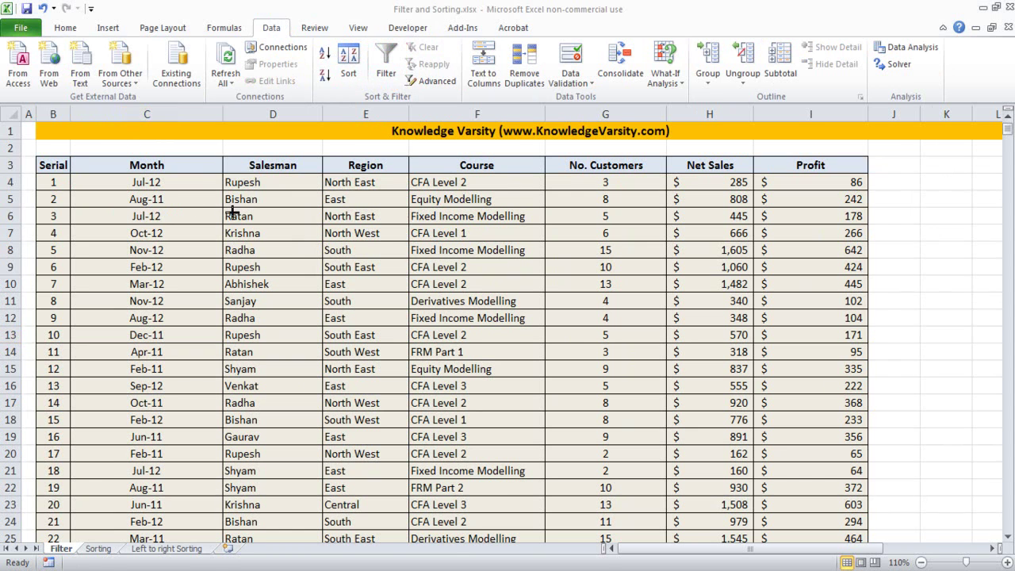
- Turn on AutoFilter for the header row of the sales table
{"action": "left_click", "coordinate": [192, 185]}
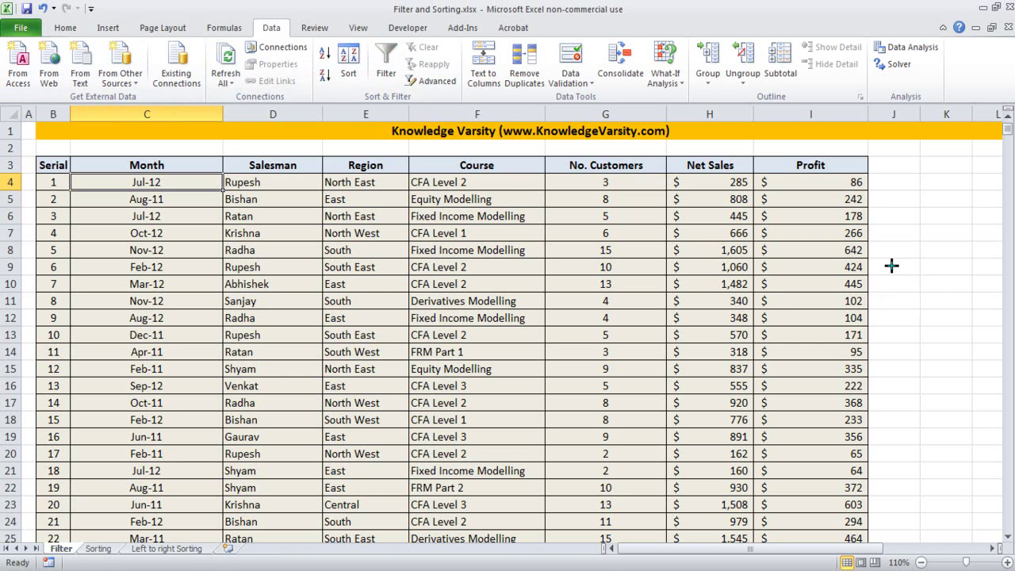
{"action": "mouse_move", "coordinate": [391, 150]}
{"action": "left_mouse_down"}
{"action": "mouse_move", "coordinate": [386, 161]}
{"action": "mouse_move", "coordinate": [403, 164]}
{"action": "left_mouse_up"}
{"action": "mouse_move", "coordinate": [406, 146]}
{"action": "left_mouse_down"}
{"action": "mouse_move", "coordinate": [411, 166]}
{"action": "mouse_move", "coordinate": [435, 151]}
{"action": "mouse_move", "coordinate": [428, 140]}
{"action": "mouse_move", "coordinate": [475, 147]}
{"action": "mouse_move", "coordinate": [473, 158]}
{"action": "left_mouse_up"}
{"action": "mouse_move", "coordinate": [542, 138]}
{"action": "left_mouse_down"}
{"action": "mouse_move", "coordinate": [526, 146]}
{"action": "mouse_move", "coordinate": [555, 136]}
{"action": "mouse_move", "coordinate": [537, 167]}
{"action": "mouse_move", "coordinate": [563, 152]}
{"action": "mouse_move", "coordinate": [578, 157]}
{"action": "left_mouse_up"}
{"action": "left_click_drag", "start_coordinate": [658, 144], "coordinate": [666, 160]}
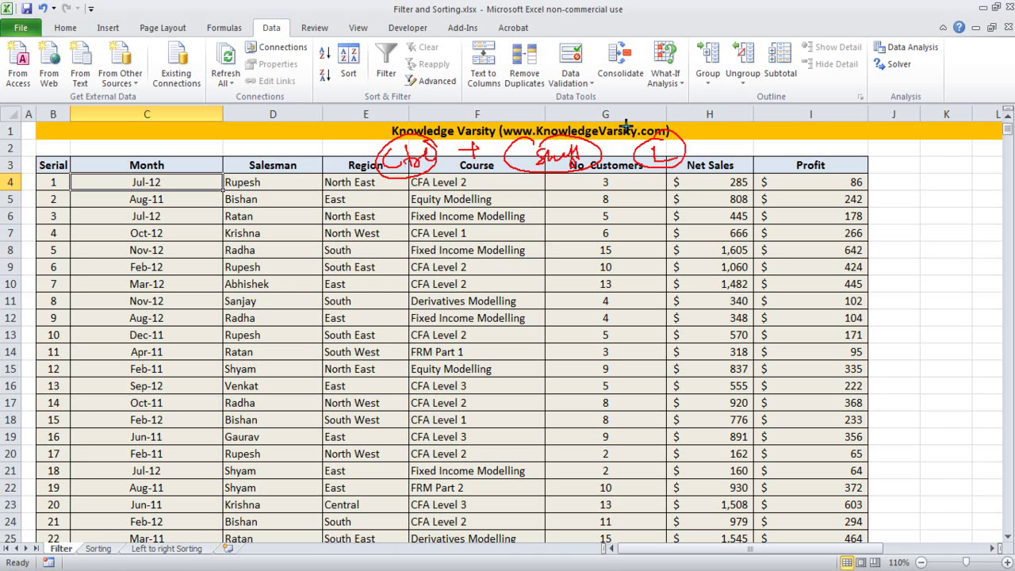
{"action": "left_click_drag", "start_coordinate": [341, 144], "coordinate": [376, 130]}
{"action": "mouse_move", "coordinate": [440, 120]}
{"action": "left_mouse_down"}
{"action": "mouse_move", "coordinate": [359, 131]}
{"action": "mouse_move", "coordinate": [638, 200]}
{"action": "mouse_move", "coordinate": [416, 141]}
{"action": "left_mouse_up"}
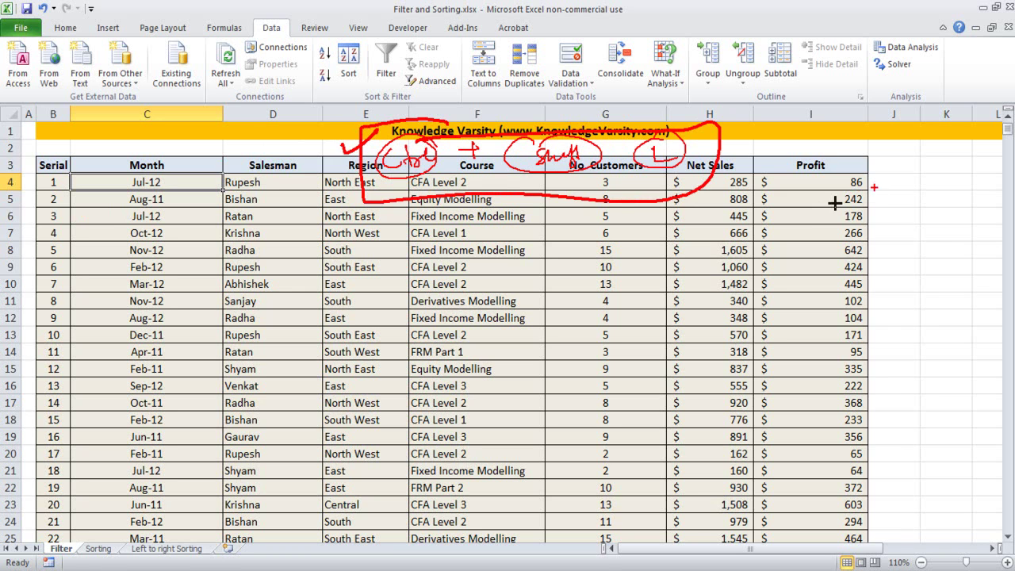
{"action": "key", "text": "Escape"}
{"action": "left_click", "coordinate": [334, 253]}
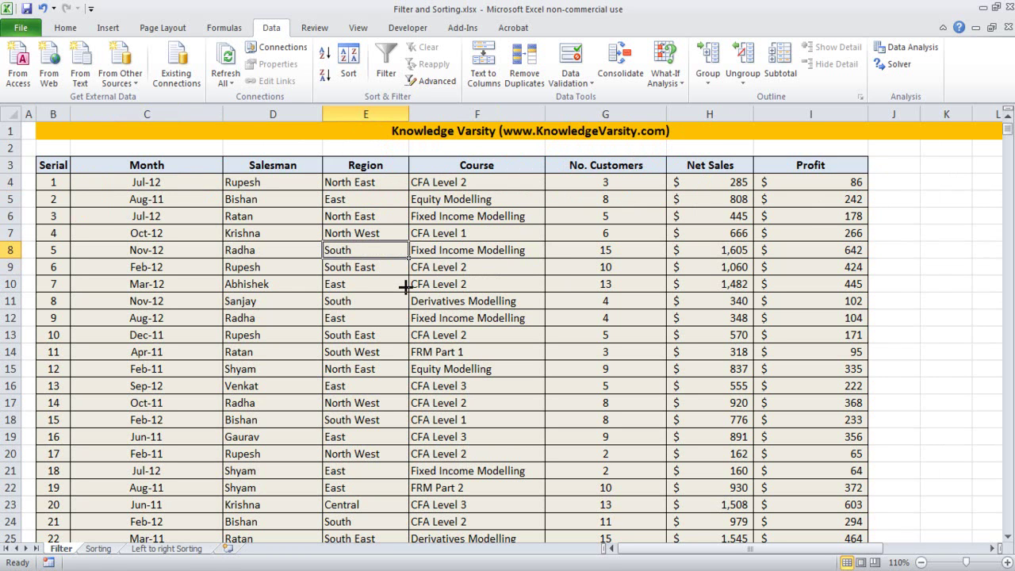
{"action": "key", "text": "ctrl+shift+l"}
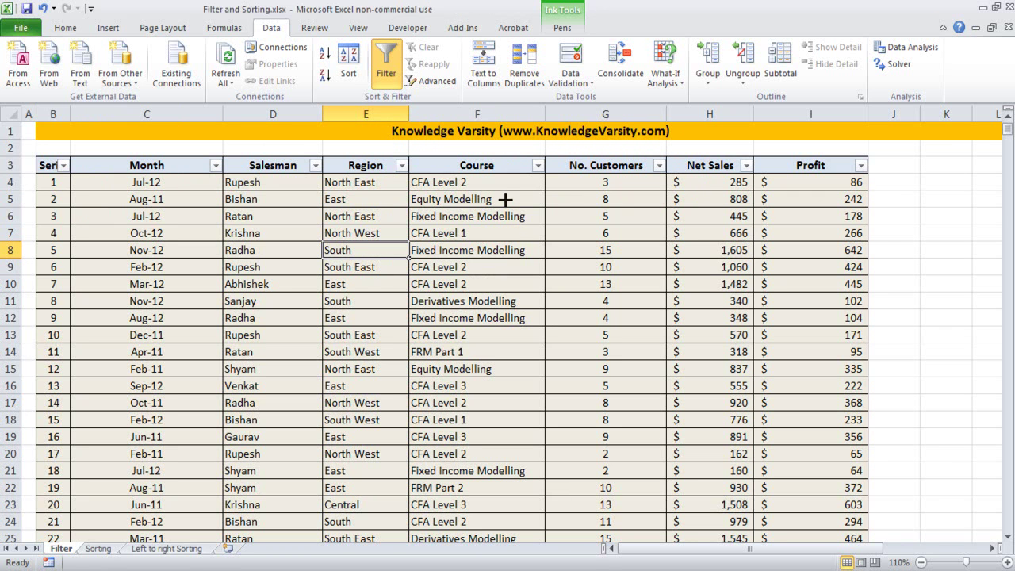
{"action": "key", "text": "ctrl"}
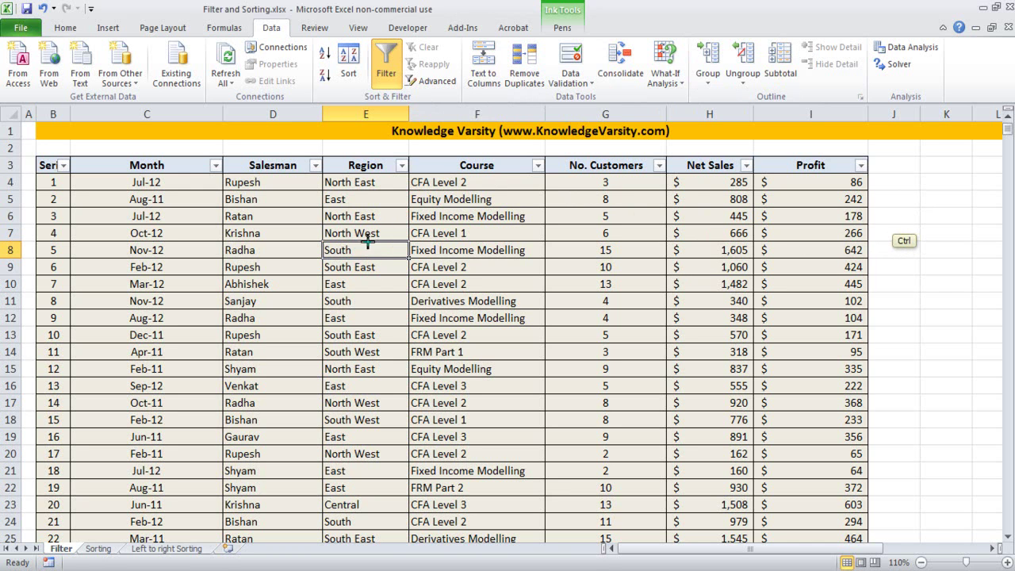
- Check whether the Filter option is switched on for the sales table
{"action": "mouse_move", "coordinate": [394, 31]}
{"action": "left_mouse_down"}
{"action": "mouse_move", "coordinate": [358, 85]}
{"action": "mouse_move", "coordinate": [424, 39]}
{"action": "mouse_move", "coordinate": [392, 27]}
{"action": "left_mouse_up"}
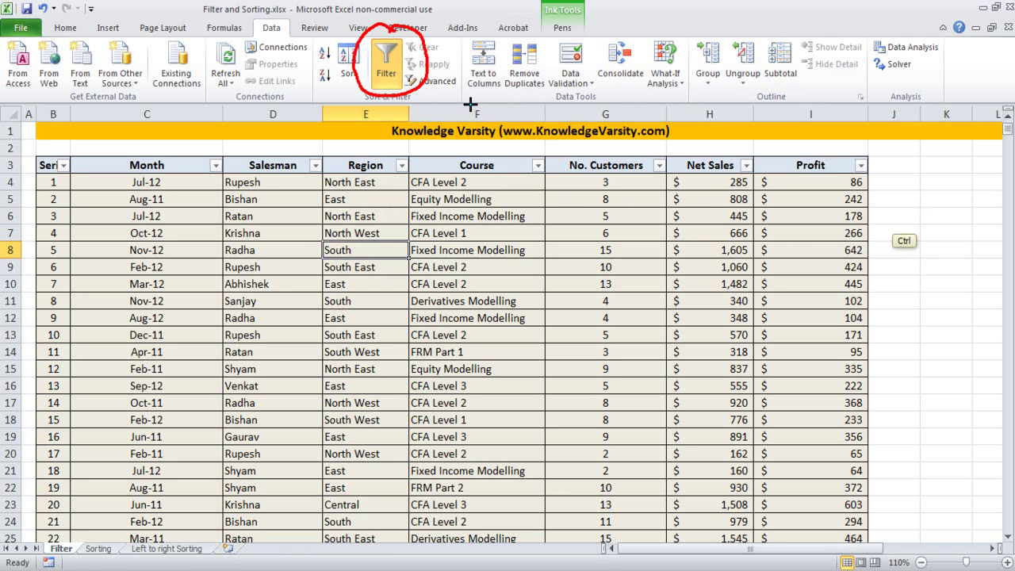
{"action": "left_click_drag", "start_coordinate": [364, 77], "coordinate": [395, 69]}
{"action": "left_click", "coordinate": [51, 28]}
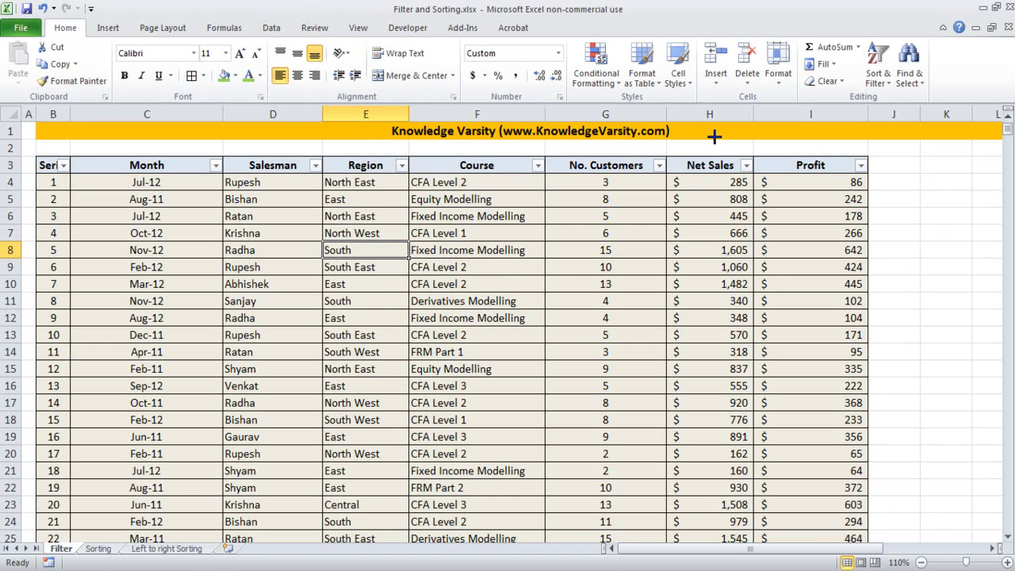
{"action": "left_click", "coordinate": [557, 217]}
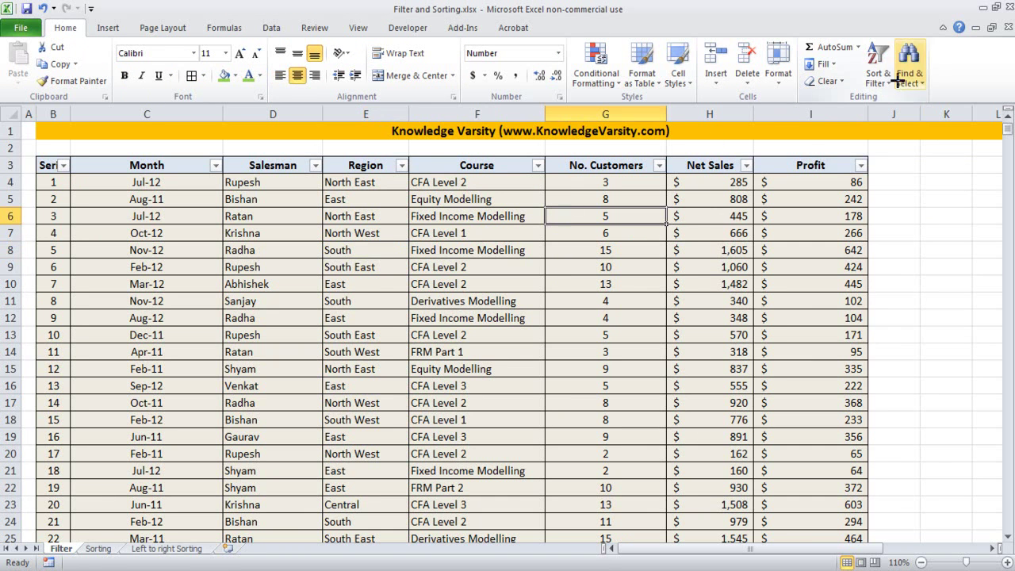
{"action": "left_click", "coordinate": [880, 79]}
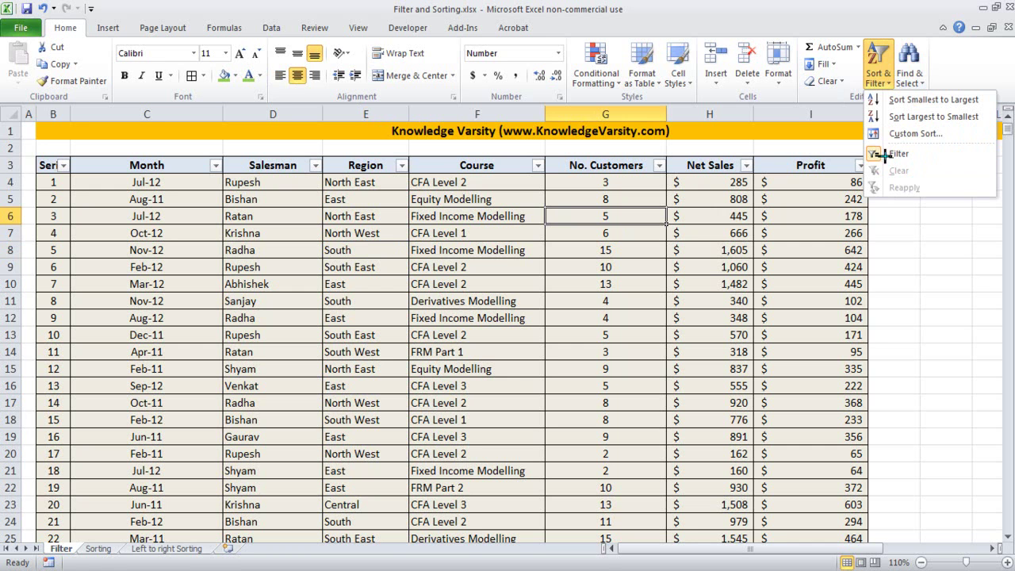
{"action": "mouse_move", "coordinate": [860, 146]}
{"action": "left_mouse_down"}
{"action": "mouse_move", "coordinate": [866, 160]}
{"action": "mouse_move", "coordinate": [887, 149]}
{"action": "mouse_move", "coordinate": [858, 166]}
{"action": "left_mouse_up"}
{"action": "key", "text": "Escape"}
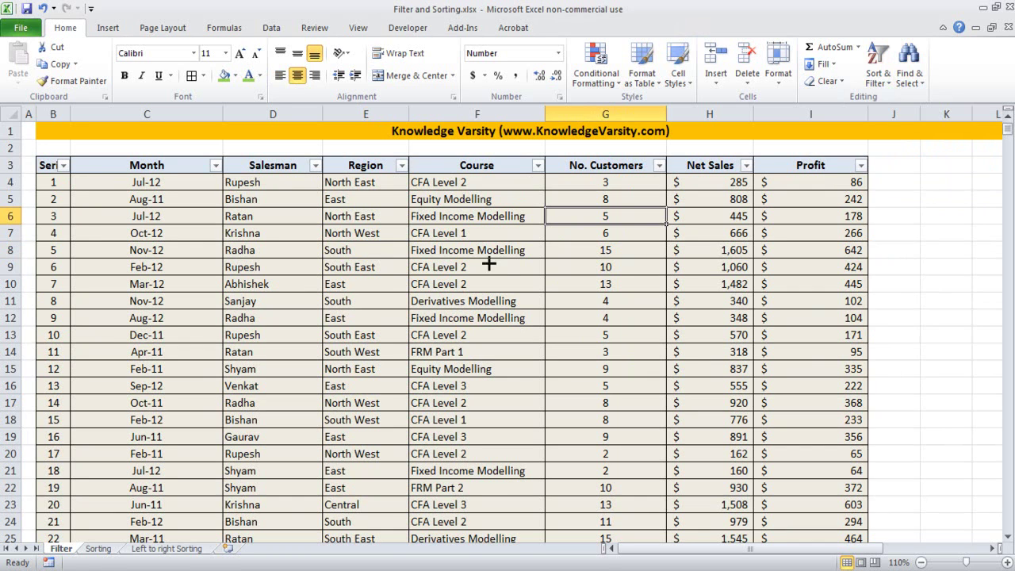
- Autofit the width of the Serial column so its full header fits beside the filter arrow
{"action": "left_click", "coordinate": [212, 230]}
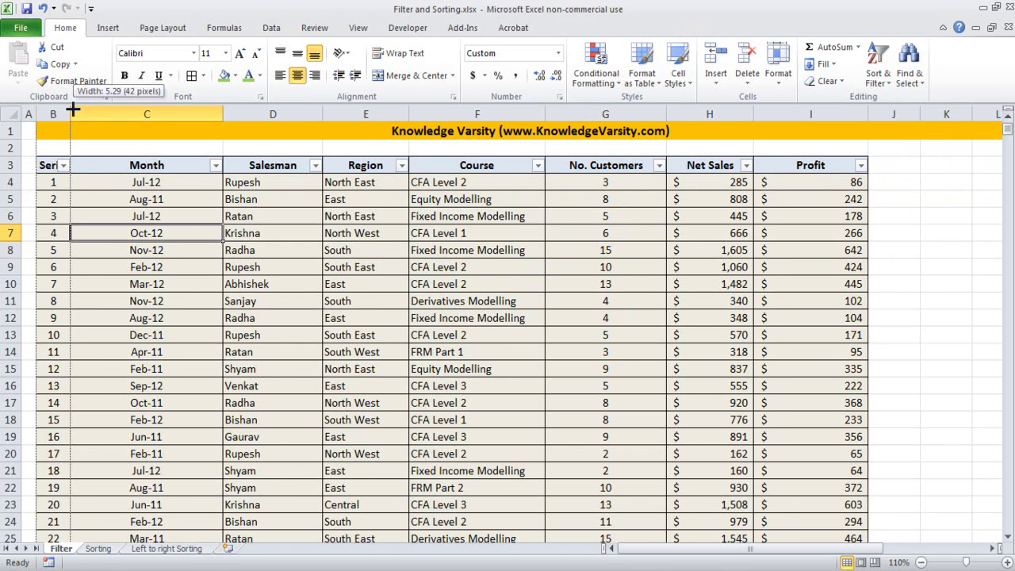
{"action": "double_click", "coordinate": [69, 114]}
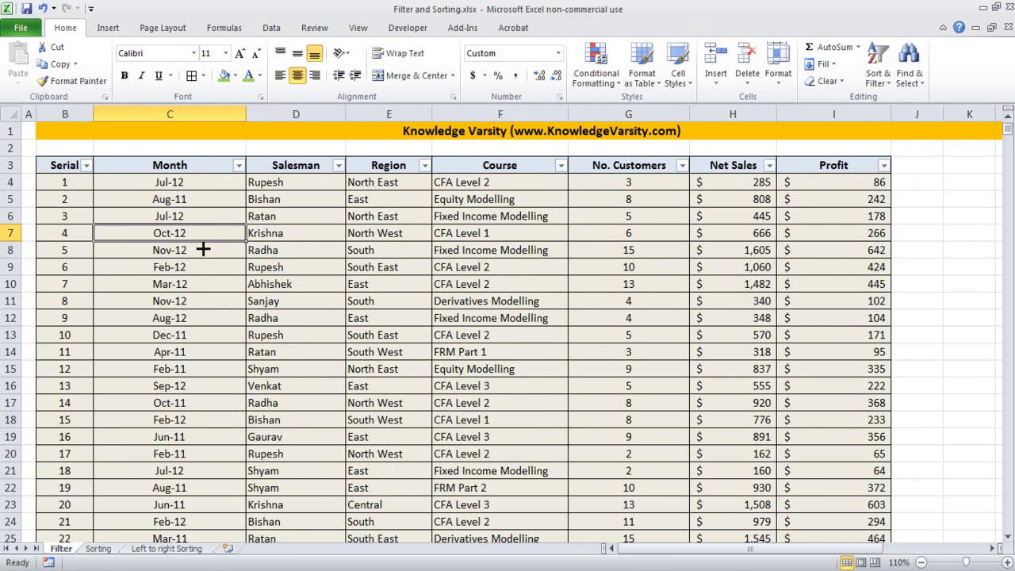
{"action": "mouse_move", "coordinate": [96, 152]}
{"action": "left_mouse_down"}
{"action": "mouse_move", "coordinate": [91, 177]}
{"action": "mouse_move", "coordinate": [87, 152]}
{"action": "left_mouse_up"}
{"action": "mouse_move", "coordinate": [229, 148]}
{"action": "left_mouse_down"}
{"action": "mouse_move", "coordinate": [233, 159]}
{"action": "mouse_move", "coordinate": [240, 150]}
{"action": "left_mouse_up"}
{"action": "left_click_drag", "start_coordinate": [337, 150], "coordinate": [345, 152]}
{"action": "left_click_drag", "start_coordinate": [420, 159], "coordinate": [441, 157]}
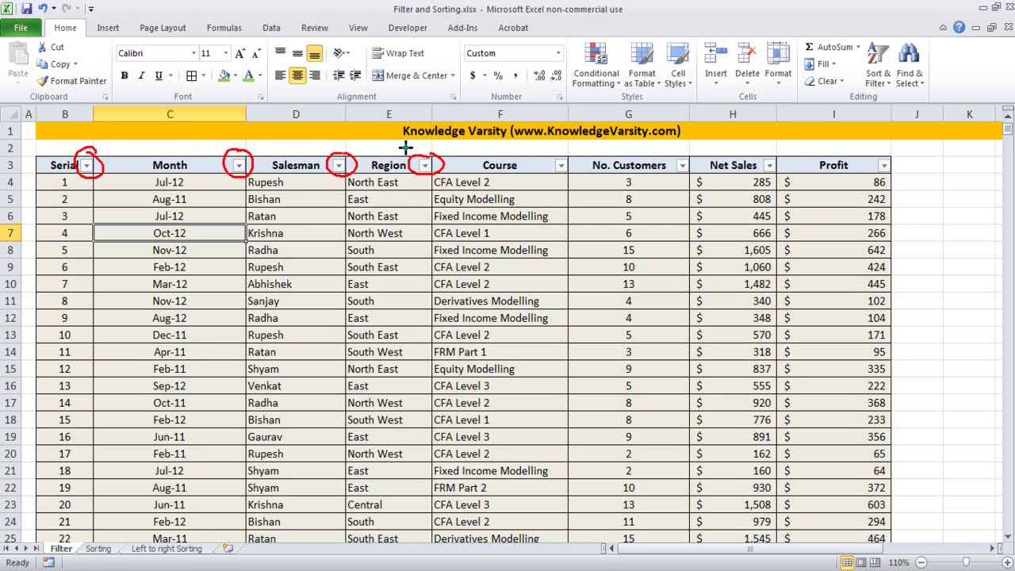
{"action": "left_click_drag", "start_coordinate": [319, 230], "coordinate": [315, 250]}
{"action": "key", "text": "Left"}
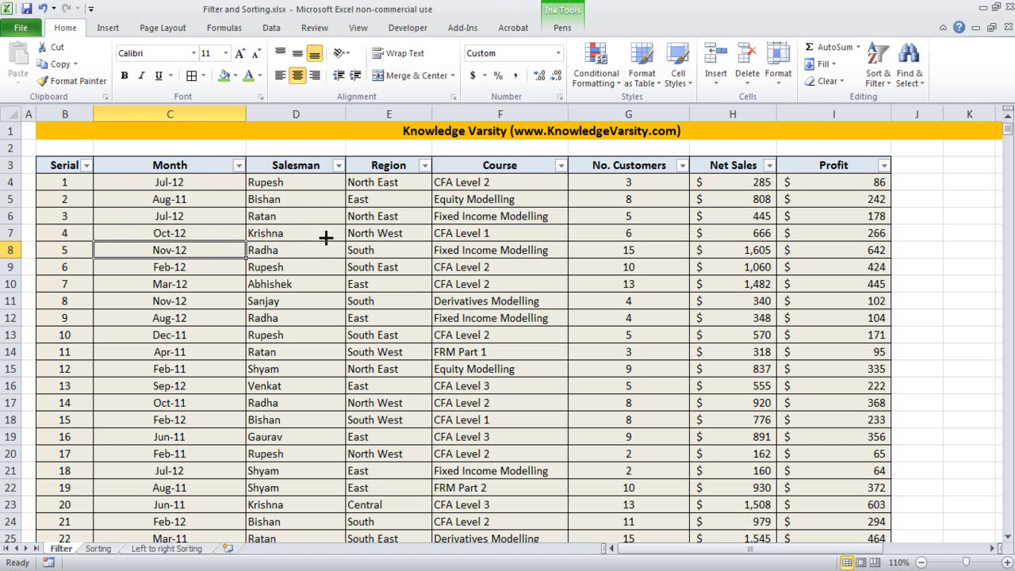
- Switch the sales table's AutoFilter off and back on
{"action": "key", "text": "ctrl+shift+l"}
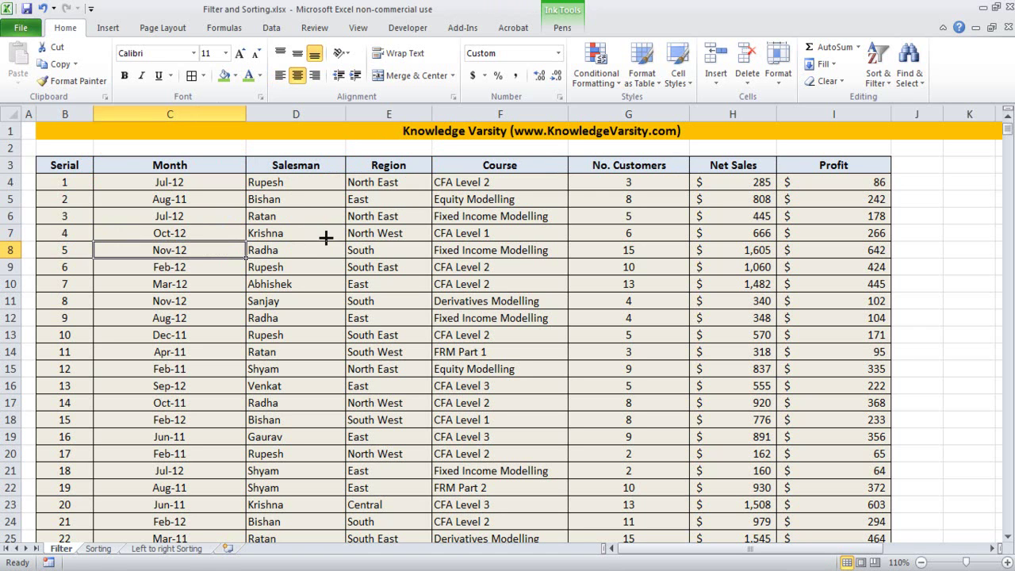
{"action": "key", "text": "ctrl+shift+l"}
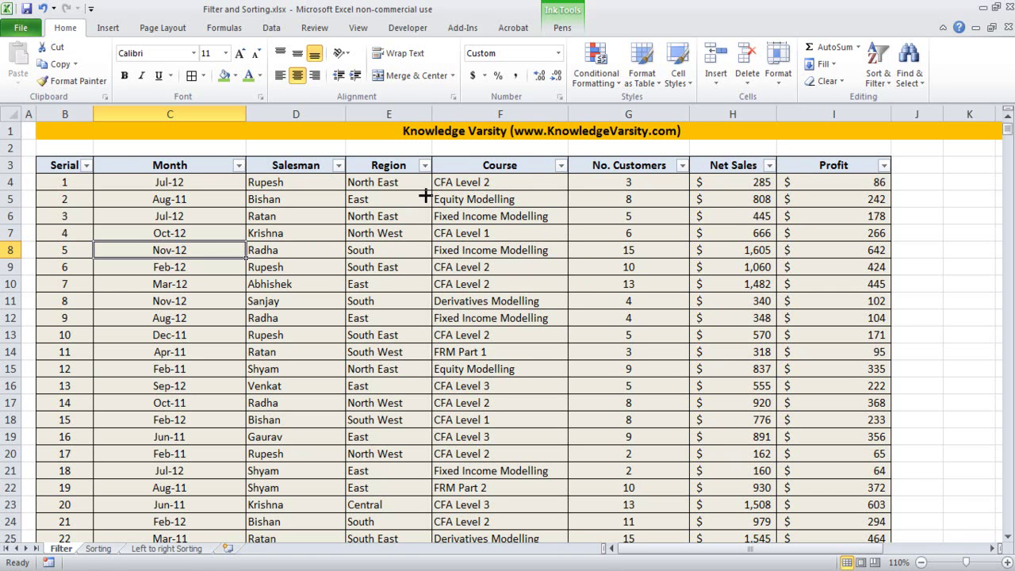
- Examine the filter choices offered for the Salesman column, leaving the table unfiltered
{"action": "left_click", "coordinate": [325, 184]}
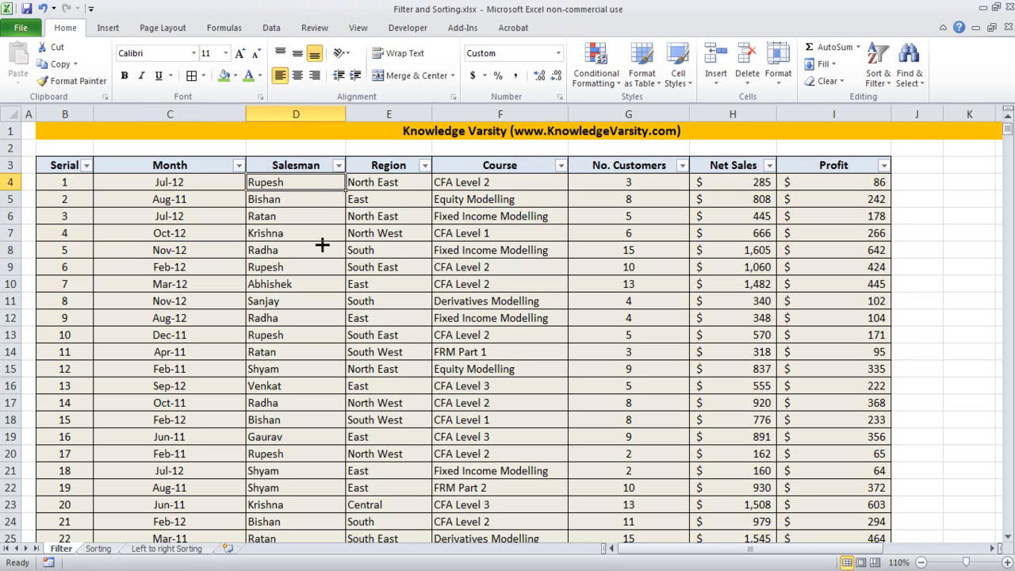
{"action": "left_click", "coordinate": [409, 176]}
{"action": "left_click", "coordinate": [371, 266]}
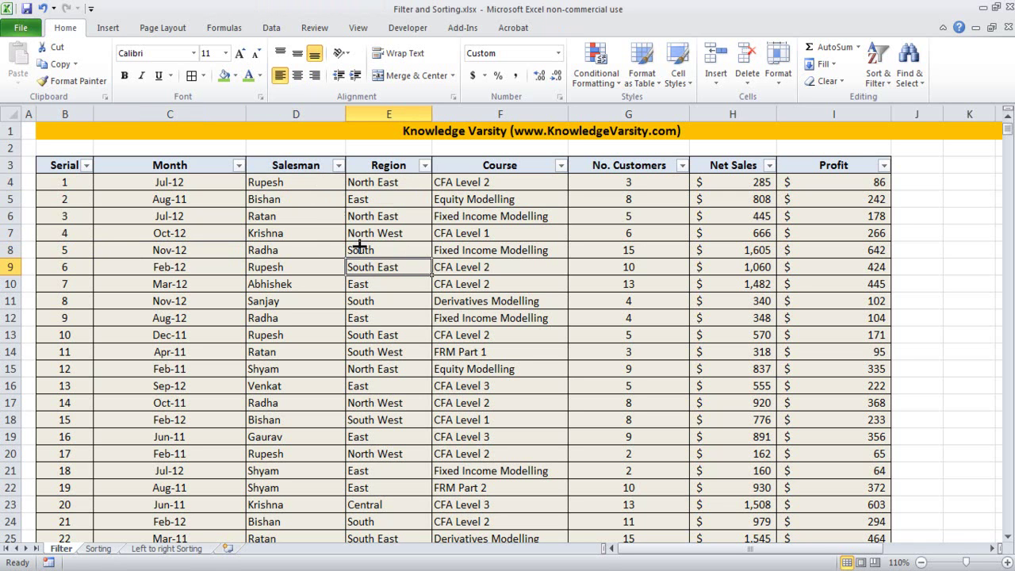
{"action": "left_click", "coordinate": [338, 165]}
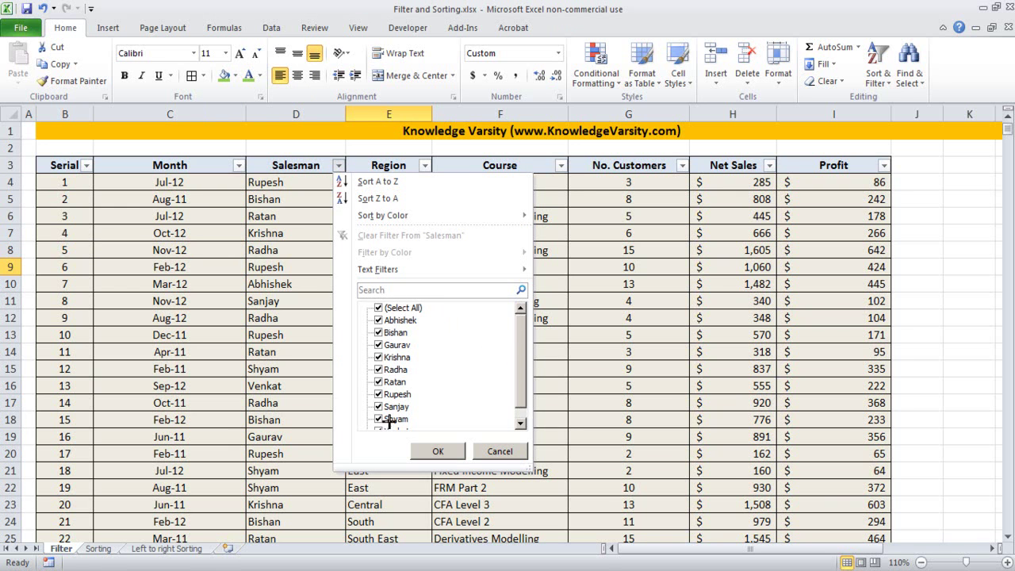
{"action": "mouse_move", "coordinate": [407, 393]}
{"action": "left_mouse_down"}
{"action": "mouse_move", "coordinate": [362, 392]}
{"action": "mouse_move", "coordinate": [412, 406]}
{"action": "mouse_move", "coordinate": [405, 387]}
{"action": "left_mouse_up"}
{"action": "mouse_move", "coordinate": [380, 300]}
{"action": "left_mouse_down"}
{"action": "mouse_move", "coordinate": [372, 311]}
{"action": "mouse_move", "coordinate": [383, 300]}
{"action": "left_mouse_up"}
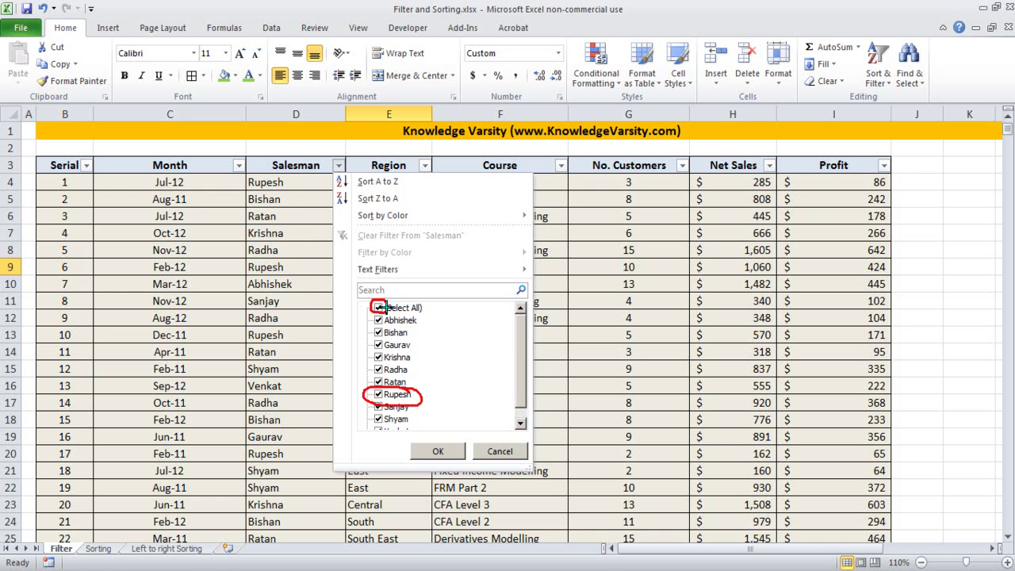
{"action": "key", "text": "Escape"}
{"action": "left_click", "coordinate": [365, 266]}
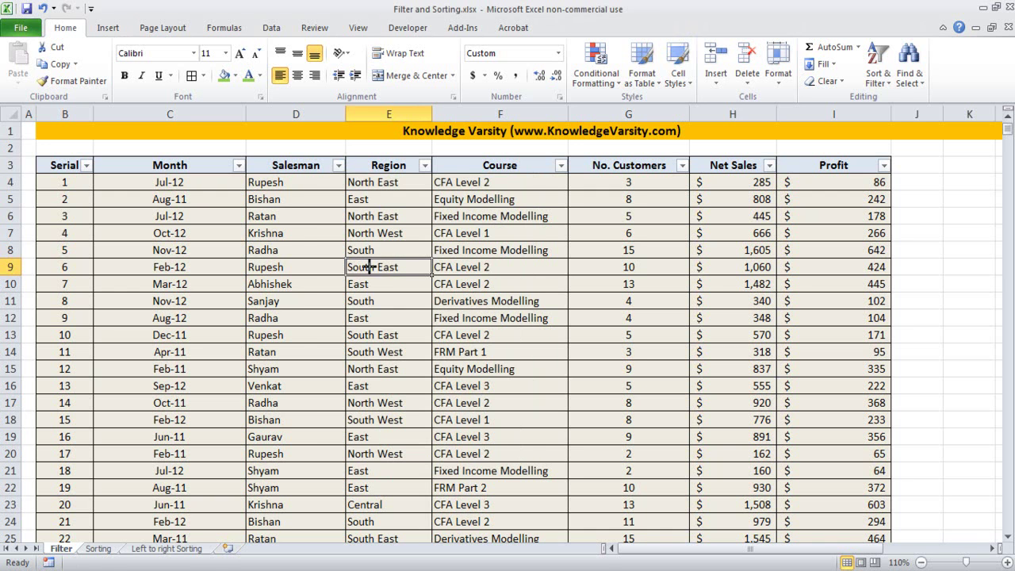
- Filter the Salesman column to show only the salesman listed in the first data row
{"action": "left_click", "coordinate": [339, 165]}
{"action": "left_click", "coordinate": [379, 307]}
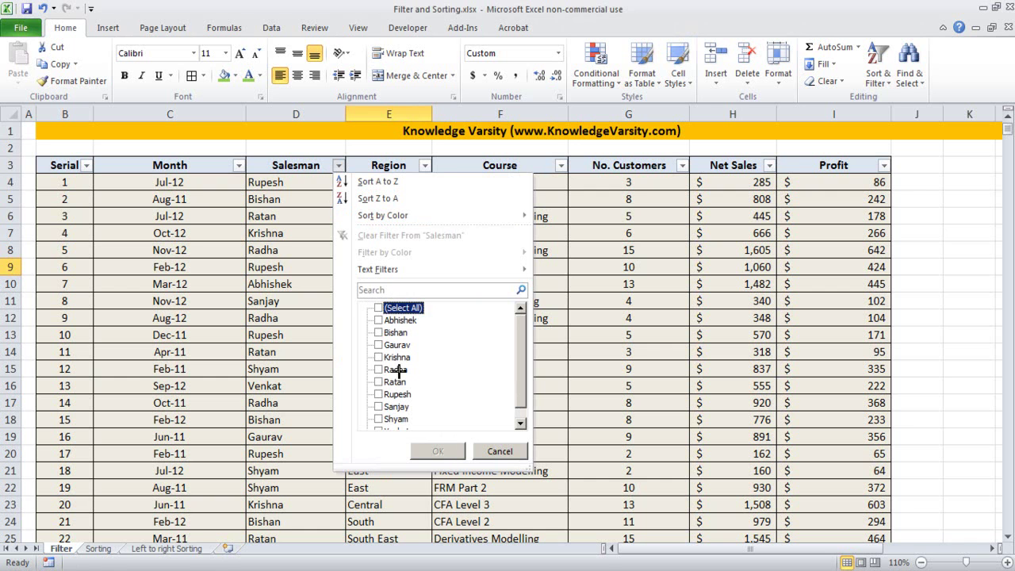
{"action": "left_click", "coordinate": [378, 394]}
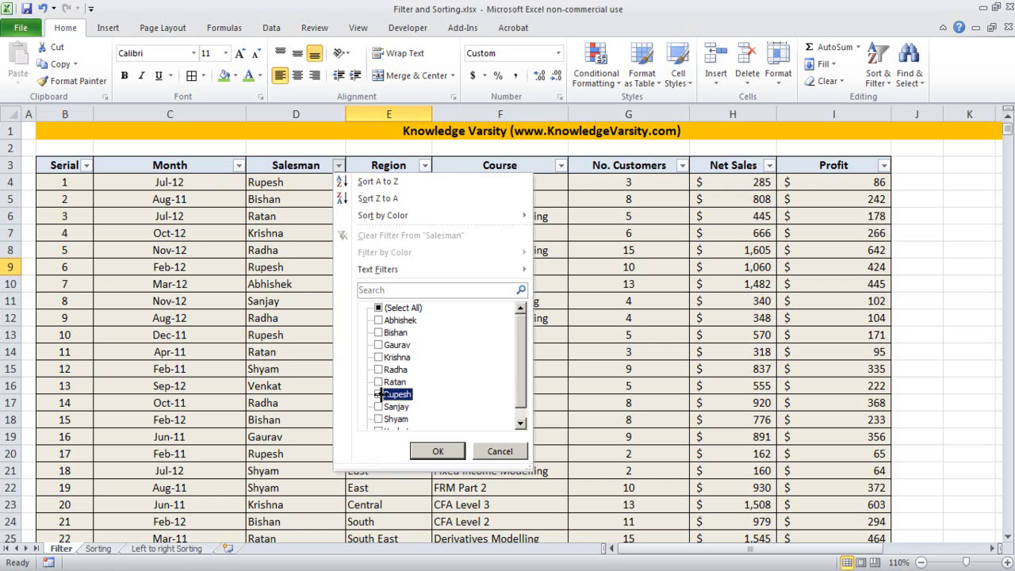
{"action": "left_click", "coordinate": [451, 449]}
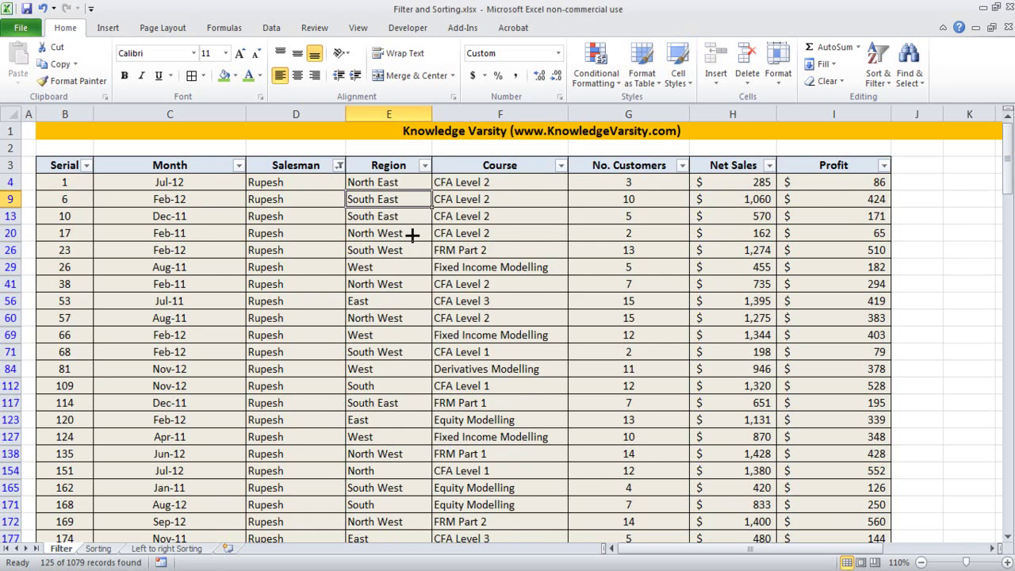
- Look through the filtered records to check the Salesman column, and return to cell A1
{"action": "left_click", "coordinate": [279, 188]}
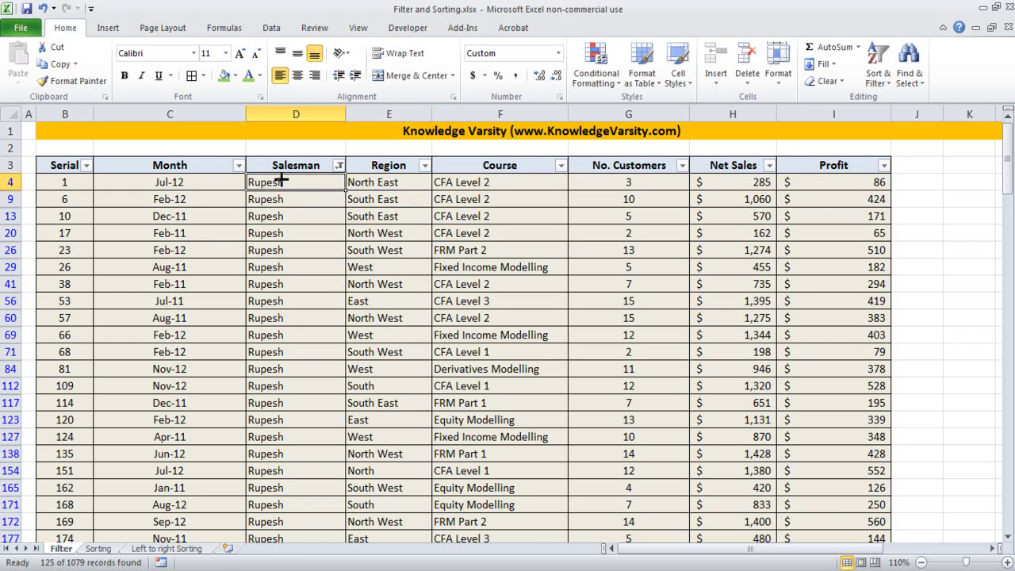
{"action": "left_click", "coordinate": [323, 254]}
{"action": "scroll", "coordinate": [273, 373], "scroll_direction": "down", "scroll_amount": 15}
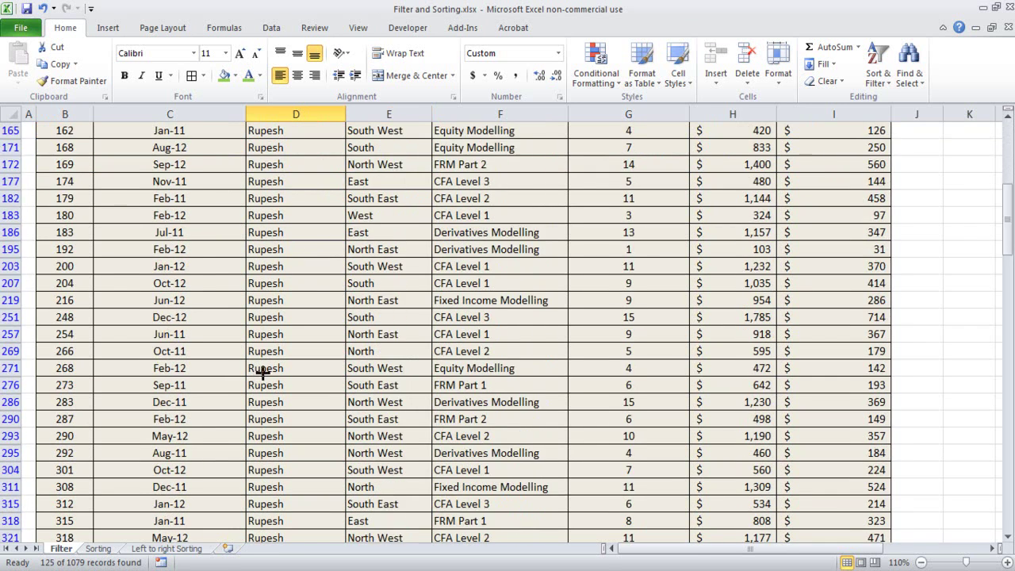
{"action": "left_click", "coordinate": [280, 373]}
{"action": "key", "text": "Page_Down"}
{"action": "key", "text": "Page_Down"}
{"action": "key", "text": "Page_Down"}
{"action": "key", "text": "Page_Down"}
{"action": "key", "text": "Page_Up"}
{"action": "key", "text": "Page_Up"}
{"action": "scroll", "coordinate": [286, 380], "scroll_direction": "up", "scroll_amount": 16}
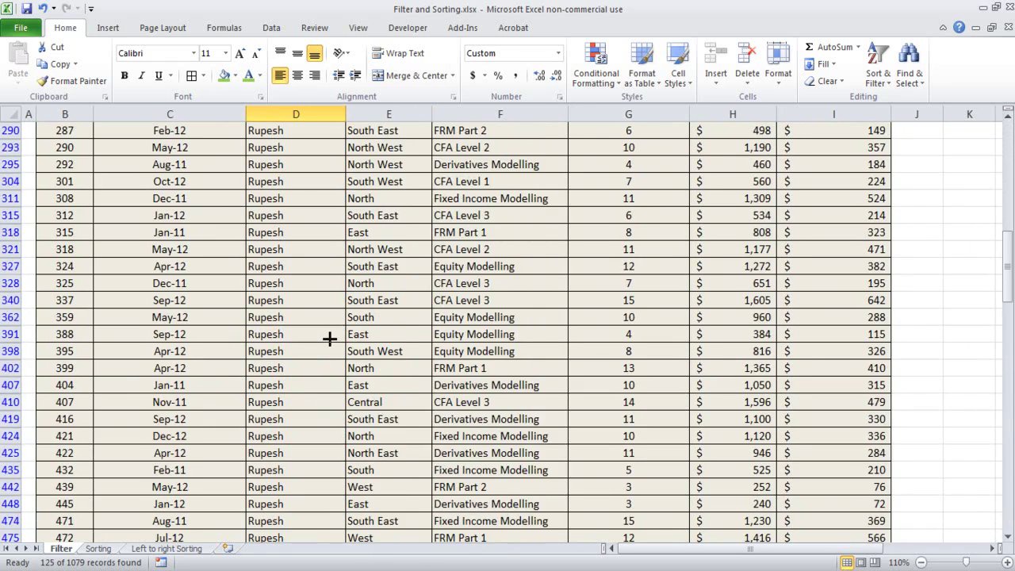
{"action": "key", "text": "ctrl+Home"}
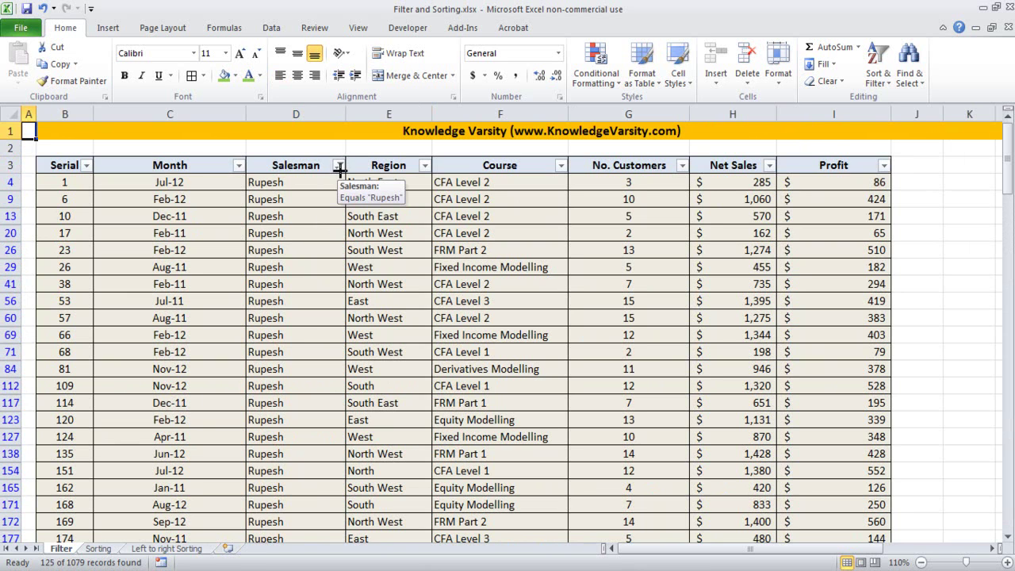
- Unhide rows 8 and 7, which the filter hides above row 9, and undo both changes
{"action": "left_click_drag", "start_coordinate": [8, 182], "coordinate": [10, 215]}
{"action": "left_click", "coordinate": [43, 213]}
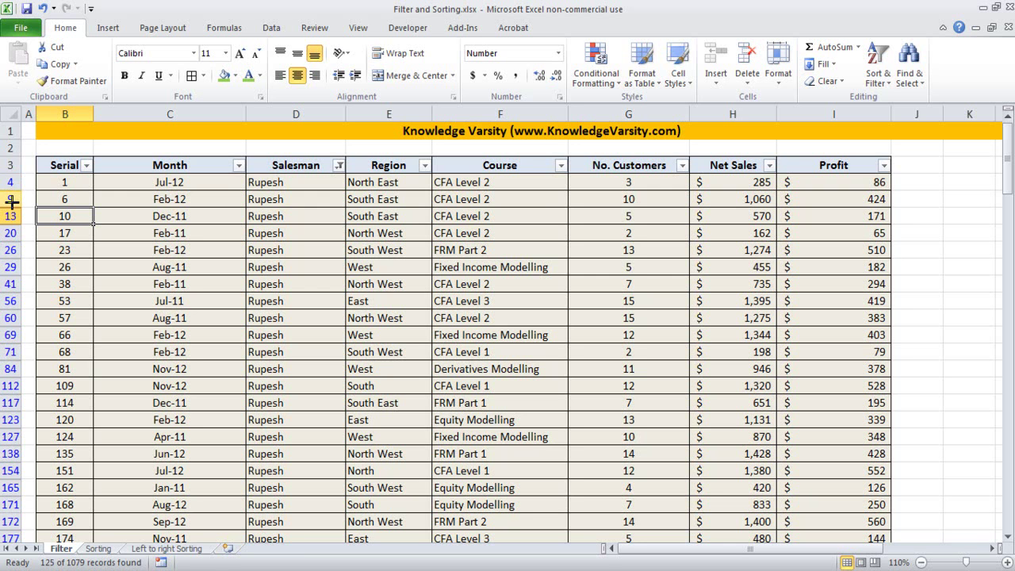
{"action": "double_click", "coordinate": [18, 191]}
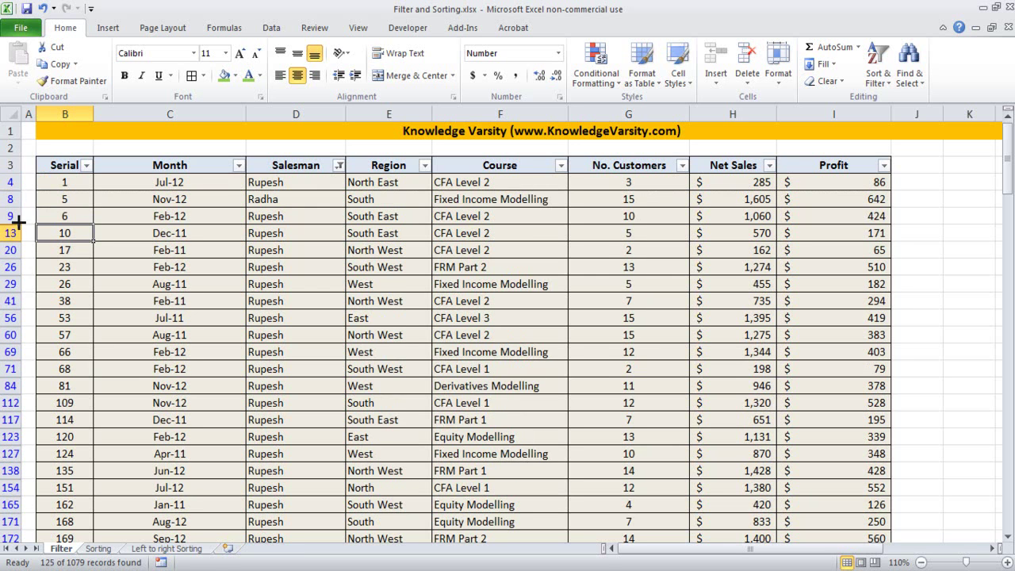
{"action": "double_click", "coordinate": [19, 192]}
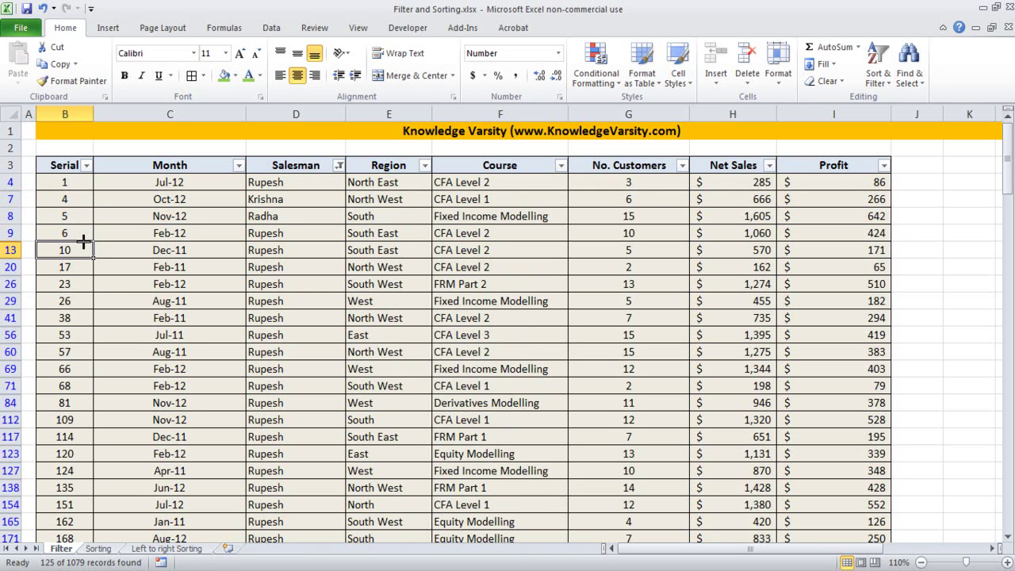
{"action": "key", "text": "ctrl+z"}
{"action": "key", "text": "ctrl+z"}
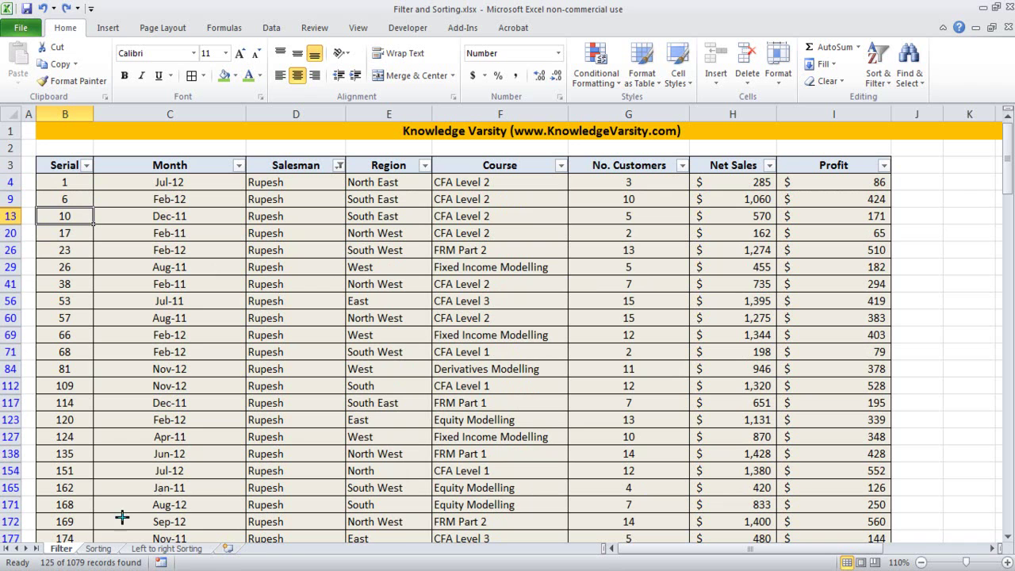
- Check the filtered record count and compare the Salesman header's filter icon with those of the Month, Region and Course headers
{"action": "mouse_move", "coordinate": [59, 547]}
{"action": "left_mouse_down"}
{"action": "mouse_move", "coordinate": [33, 560]}
{"action": "mouse_move", "coordinate": [50, 569]}
{"action": "mouse_move", "coordinate": [73, 539]}
{"action": "mouse_move", "coordinate": [60, 545]}
{"action": "left_mouse_up"}
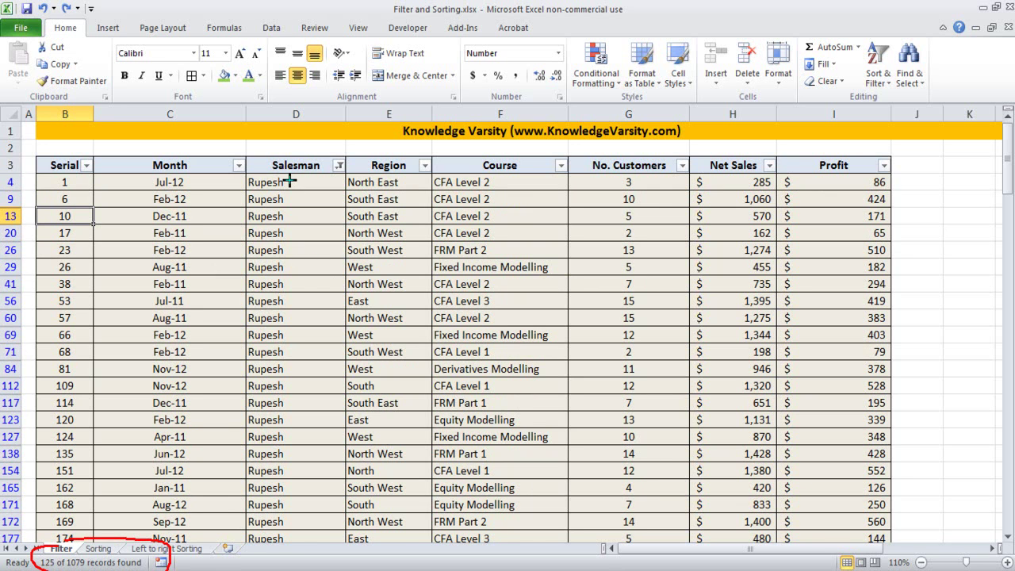
{"action": "left_click_drag", "start_coordinate": [49, 552], "coordinate": [31, 523]}
{"action": "left_click", "coordinate": [394, 186]}
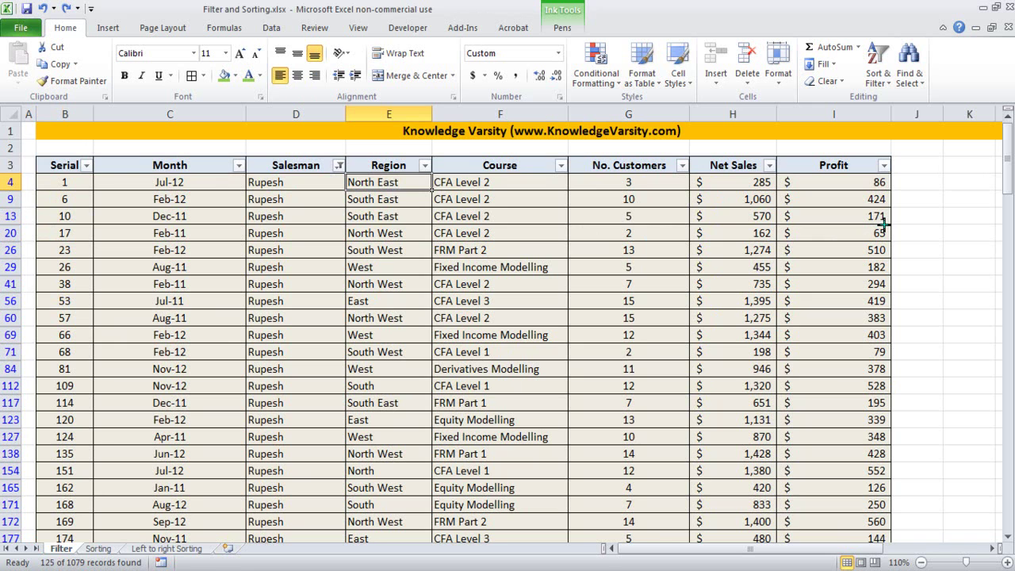
{"action": "mouse_move", "coordinate": [341, 153]}
{"action": "left_mouse_down"}
{"action": "mouse_move", "coordinate": [332, 183]}
{"action": "mouse_move", "coordinate": [341, 149]}
{"action": "left_mouse_up"}
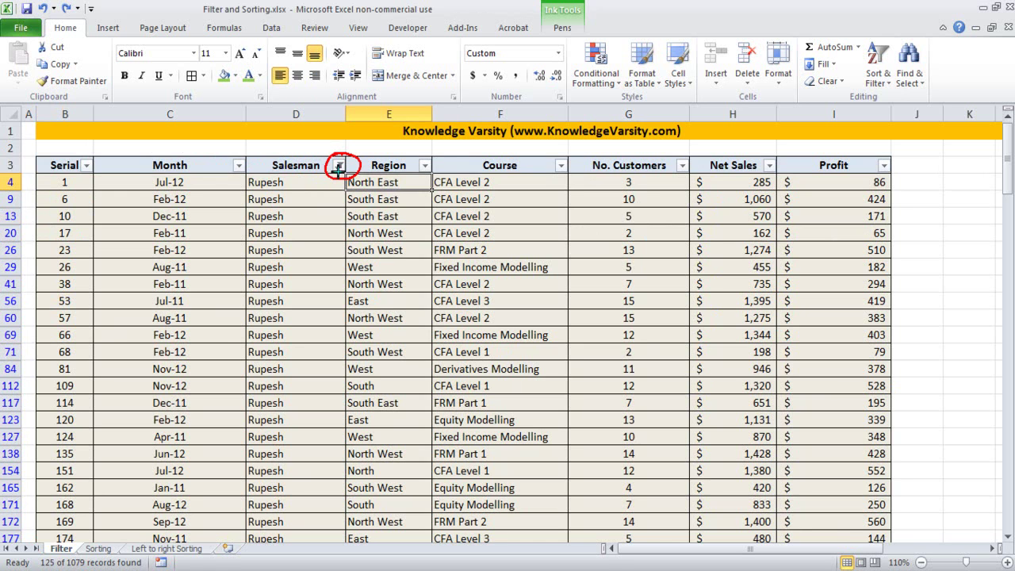
{"action": "left_click_drag", "start_coordinate": [249, 154], "coordinate": [246, 152]}
{"action": "mouse_move", "coordinate": [407, 151]}
{"action": "left_mouse_down"}
{"action": "mouse_move", "coordinate": [414, 174]}
{"action": "mouse_move", "coordinate": [434, 149]}
{"action": "left_mouse_up"}
{"action": "mouse_move", "coordinate": [563, 155]}
{"action": "left_mouse_down"}
{"action": "mouse_move", "coordinate": [576, 180]}
{"action": "mouse_move", "coordinate": [584, 168]}
{"action": "left_mouse_up"}
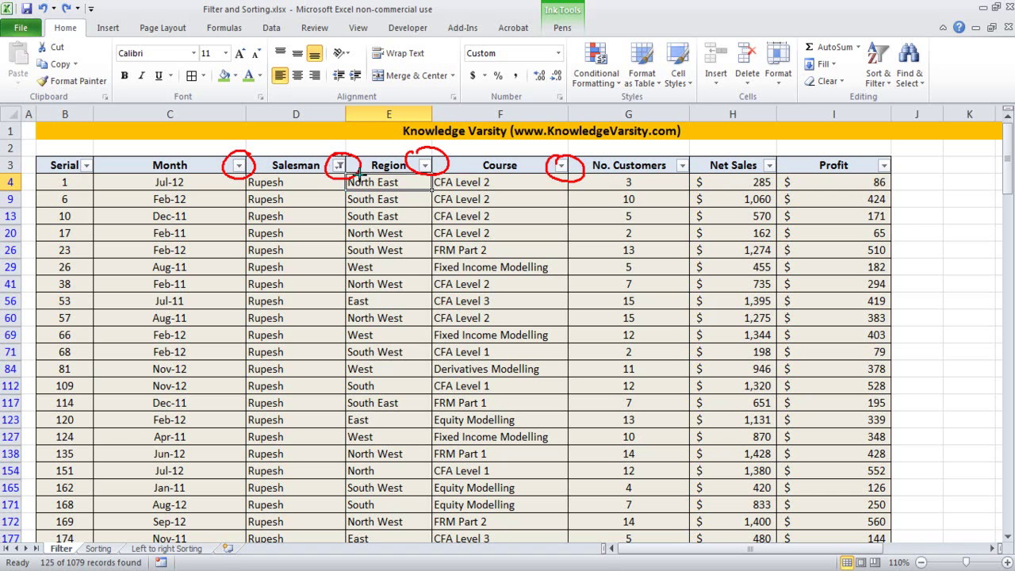
{"action": "left_click", "coordinate": [306, 219]}
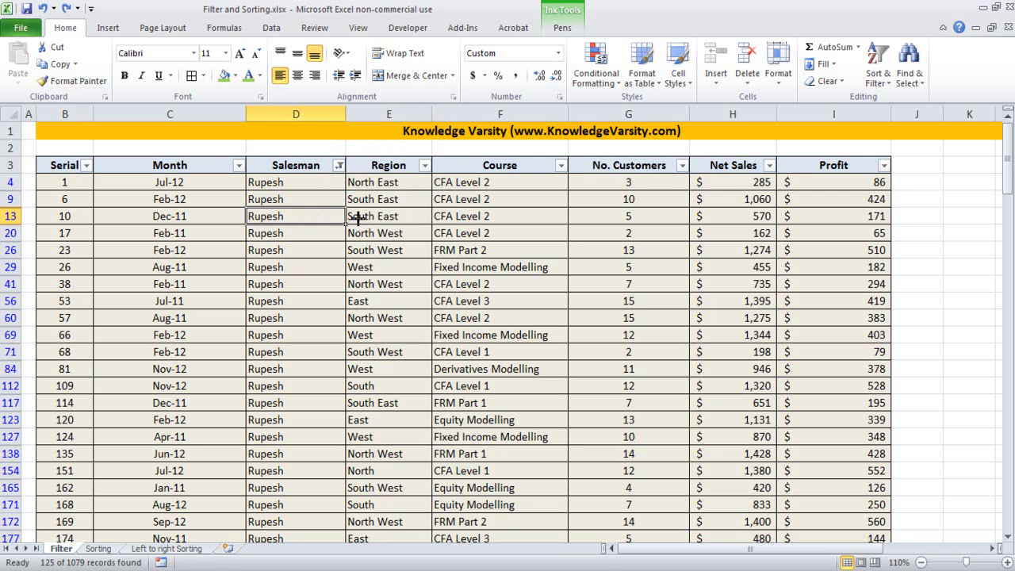
- Filter the Region column to show only North East records
{"action": "left_click", "coordinate": [425, 165]}
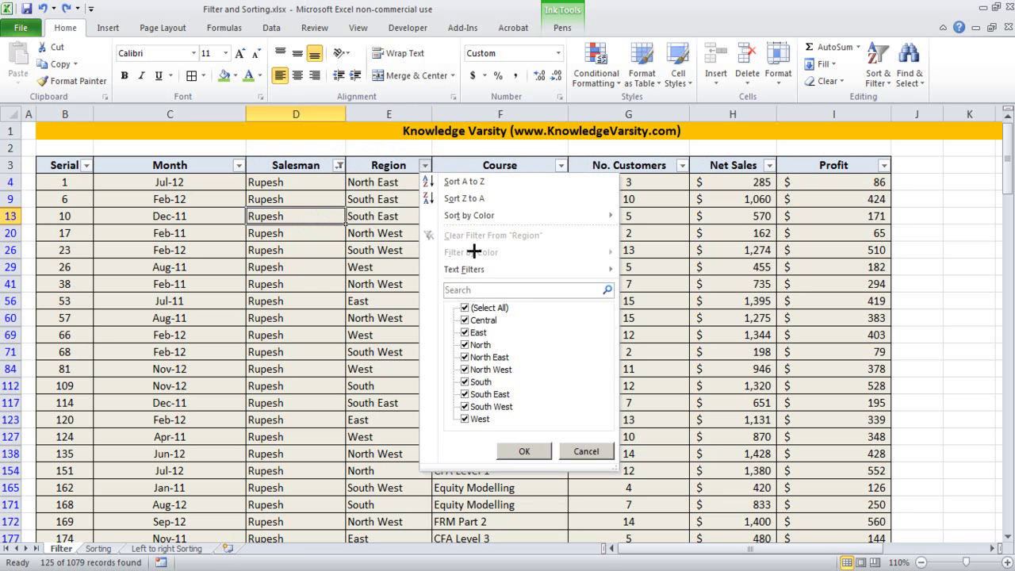
{"action": "left_click", "coordinate": [465, 307]}
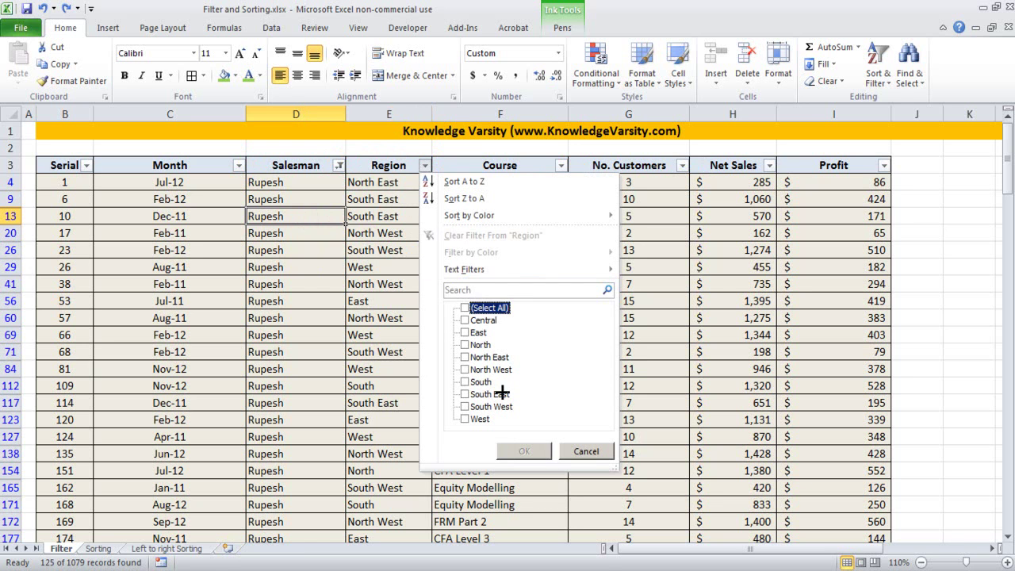
{"action": "left_click", "coordinate": [465, 357]}
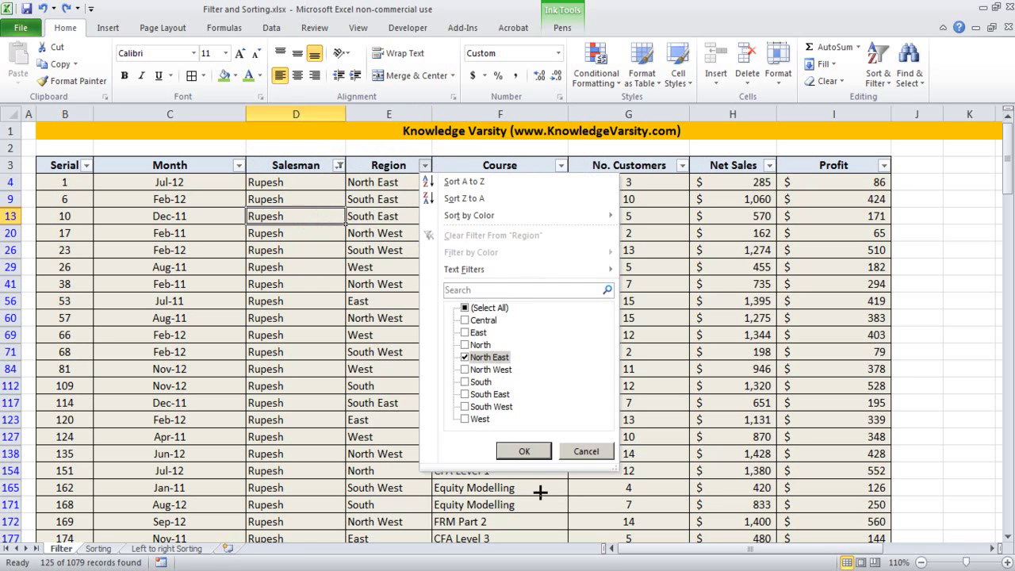
{"action": "left_click", "coordinate": [527, 450]}
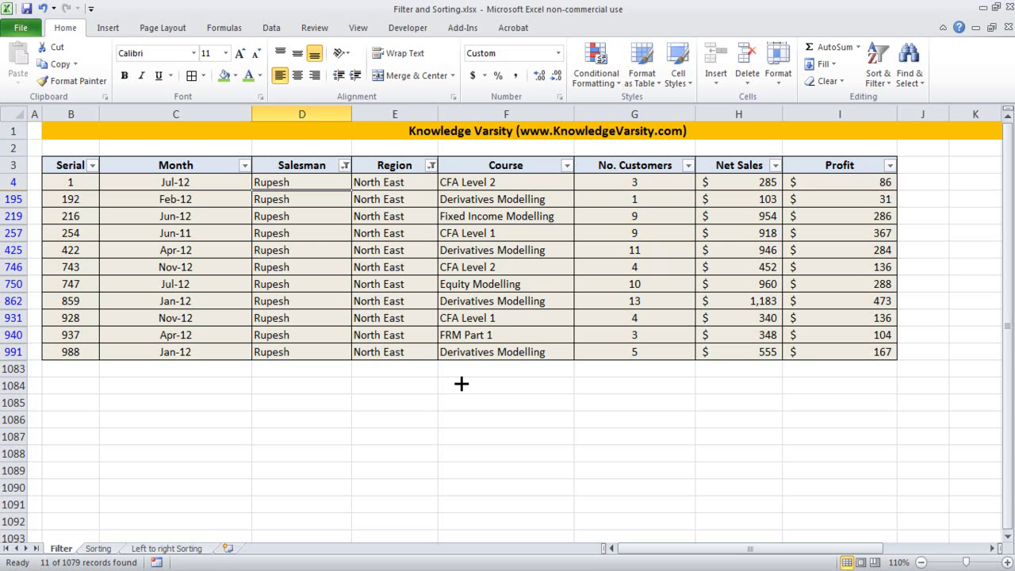
- Check how many records match both filters and examine their Net Sales and Profit columns
{"action": "mouse_move", "coordinate": [72, 553]}
{"action": "left_mouse_down"}
{"action": "mouse_move", "coordinate": [26, 560]}
{"action": "mouse_move", "coordinate": [68, 545]}
{"action": "left_mouse_up"}
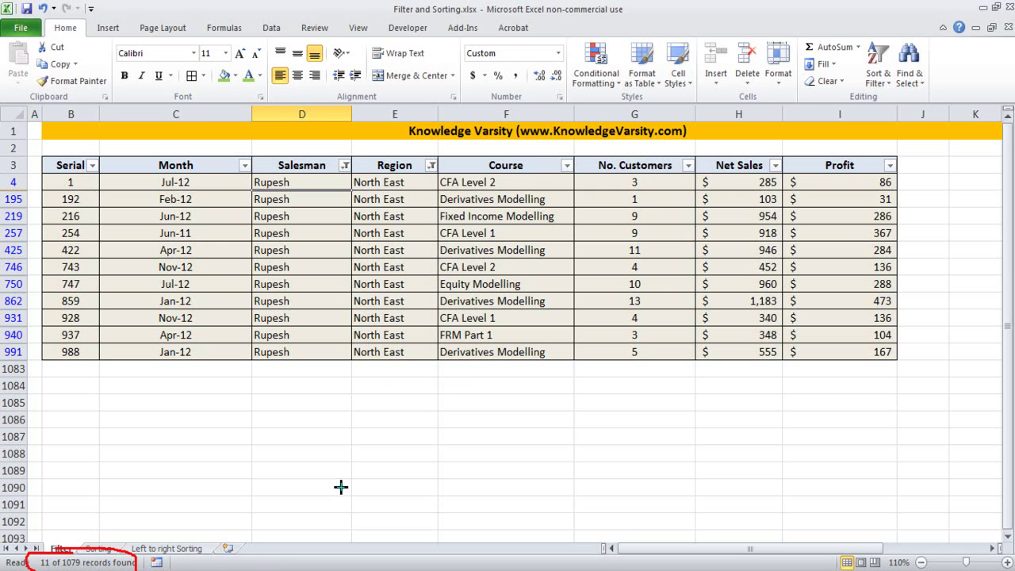
{"action": "key", "text": "Escape"}
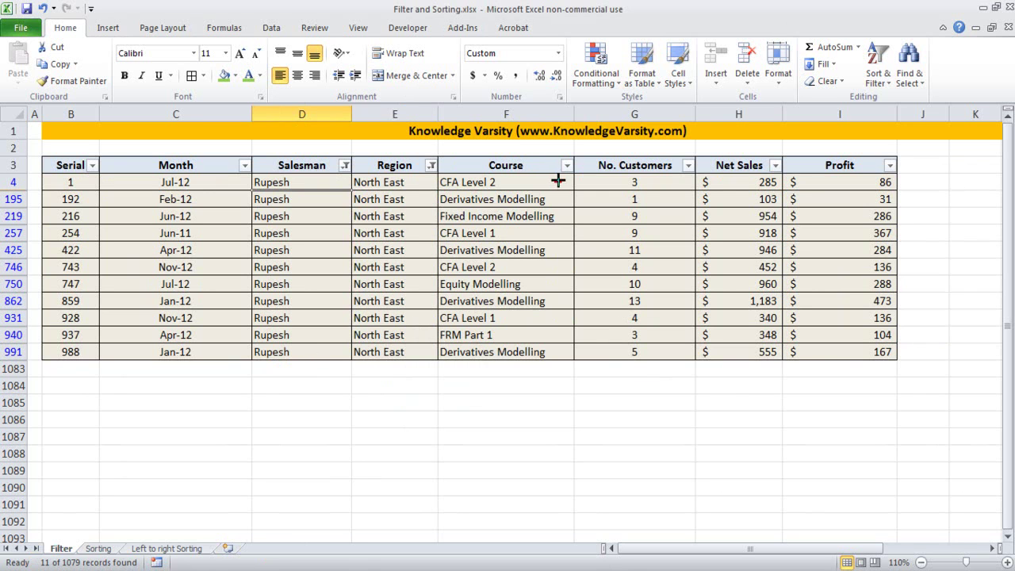
{"action": "left_click_drag", "start_coordinate": [549, 181], "coordinate": [552, 177]}
{"action": "mouse_move", "coordinate": [853, 156]}
{"action": "left_mouse_down"}
{"action": "mouse_move", "coordinate": [838, 351]}
{"action": "mouse_move", "coordinate": [827, 176]}
{"action": "left_mouse_up"}
{"action": "mouse_move", "coordinate": [753, 157]}
{"action": "left_mouse_down"}
{"action": "mouse_move", "coordinate": [791, 335]}
{"action": "mouse_move", "coordinate": [744, 153]}
{"action": "left_mouse_up"}
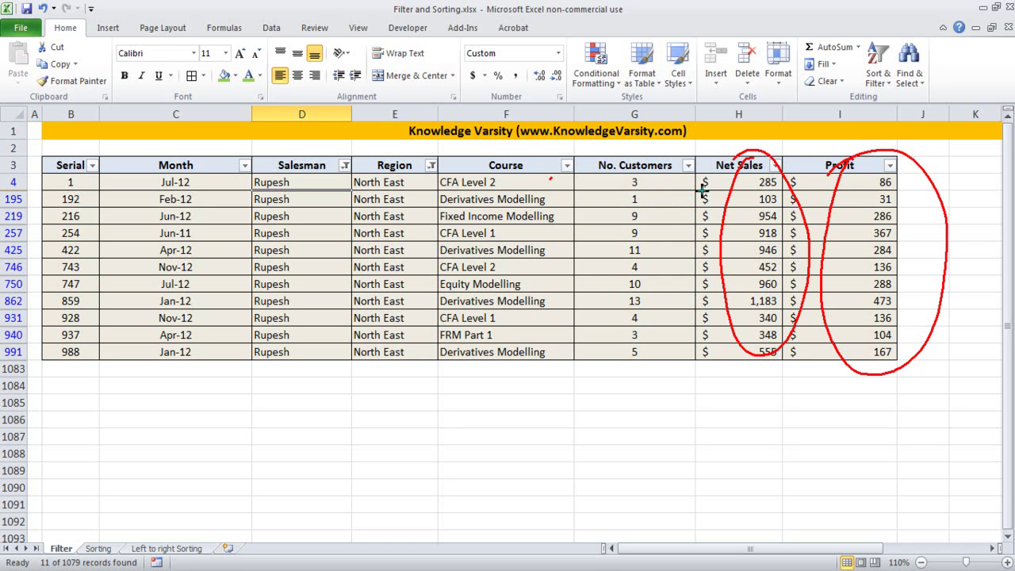
{"action": "mouse_move", "coordinate": [677, 378]}
{"action": "left_mouse_down"}
{"action": "mouse_move", "coordinate": [707, 372]}
{"action": "mouse_move", "coordinate": [702, 385]}
{"action": "left_mouse_up"}
{"action": "key", "text": "Escape"}
- Select the filtered Net Sales values and the filtered Profit values in turn to read their average, count and sum
{"action": "left_click_drag", "start_coordinate": [737, 182], "coordinate": [737, 354]}
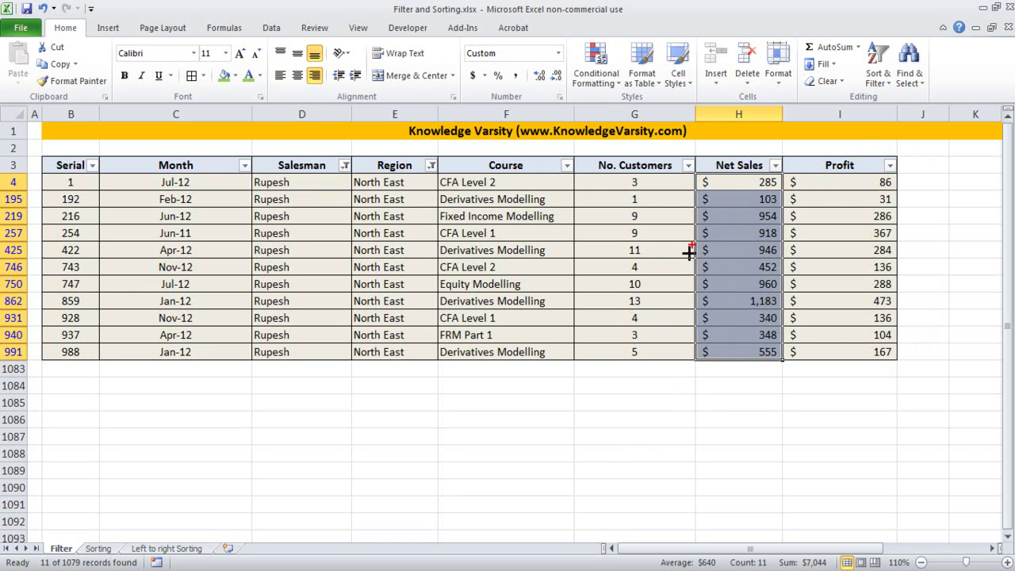
{"action": "mouse_move", "coordinate": [827, 534]}
{"action": "left_mouse_down"}
{"action": "mouse_move", "coordinate": [825, 567]}
{"action": "mouse_move", "coordinate": [762, 559]}
{"action": "left_mouse_up"}
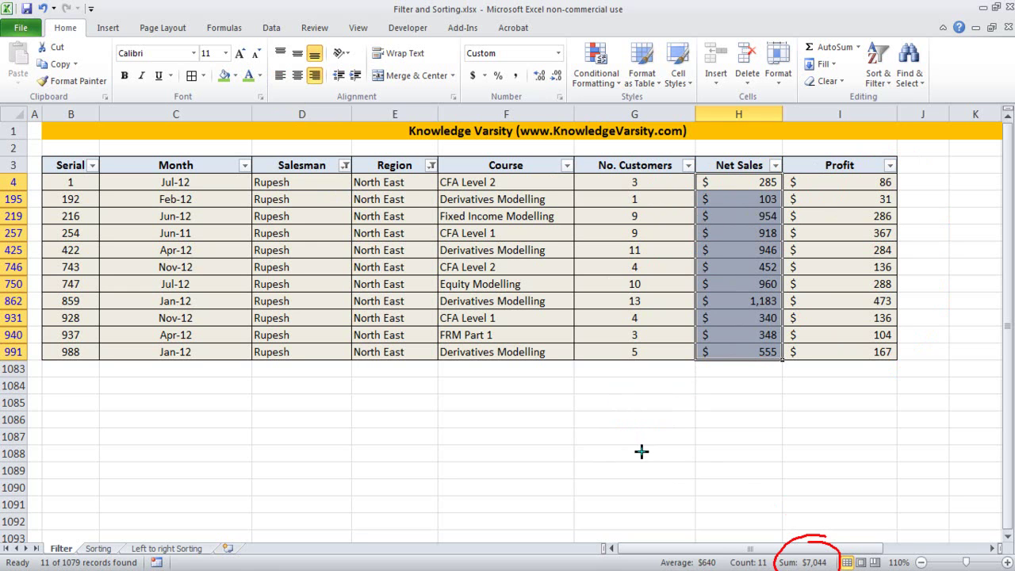
{"action": "left_click_drag", "start_coordinate": [718, 553], "coordinate": [643, 555]}
{"action": "left_click_drag", "start_coordinate": [761, 553], "coordinate": [775, 555]}
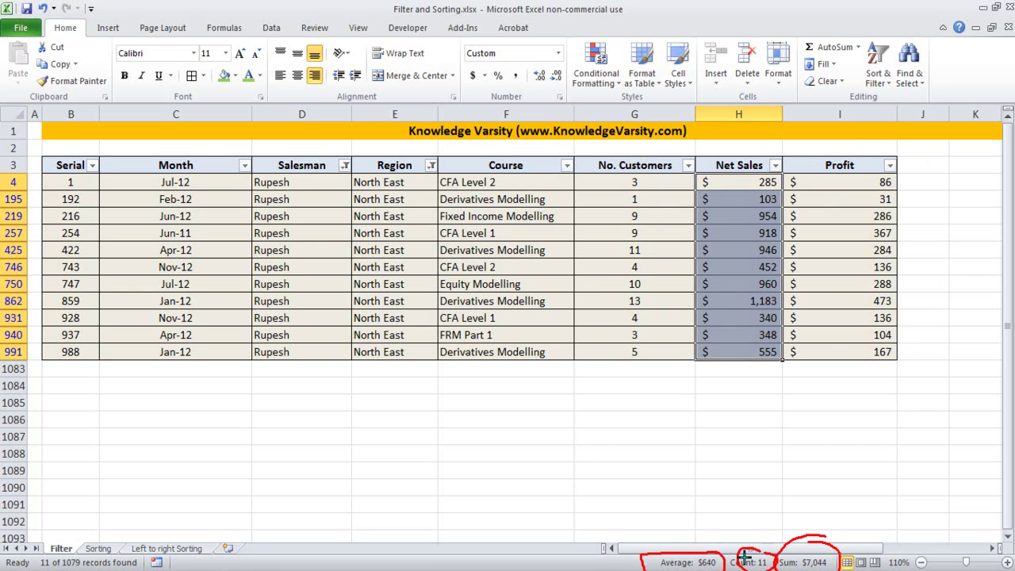
{"action": "key", "text": "Escape"}
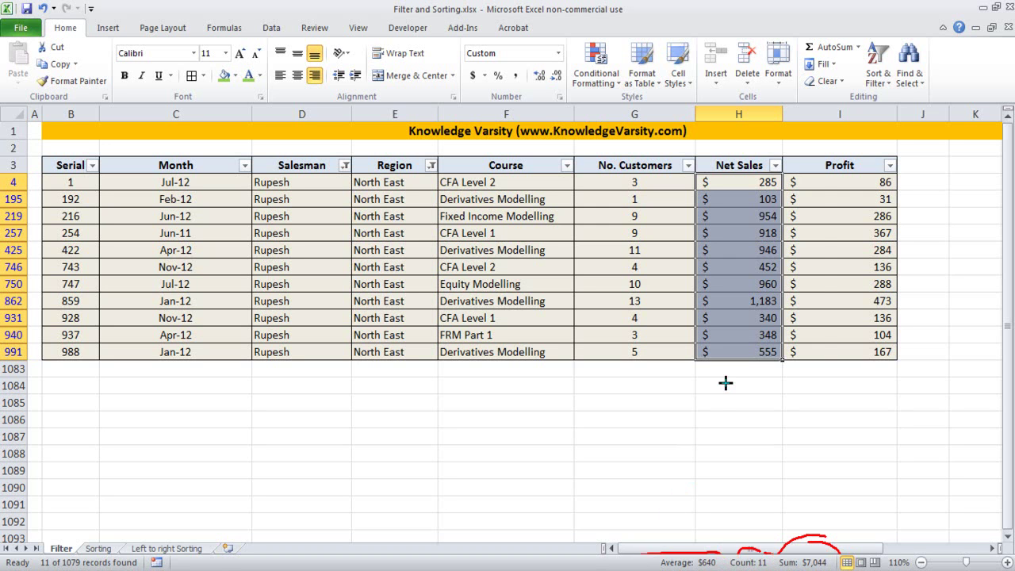
{"action": "left_click_drag", "start_coordinate": [847, 179], "coordinate": [840, 353]}
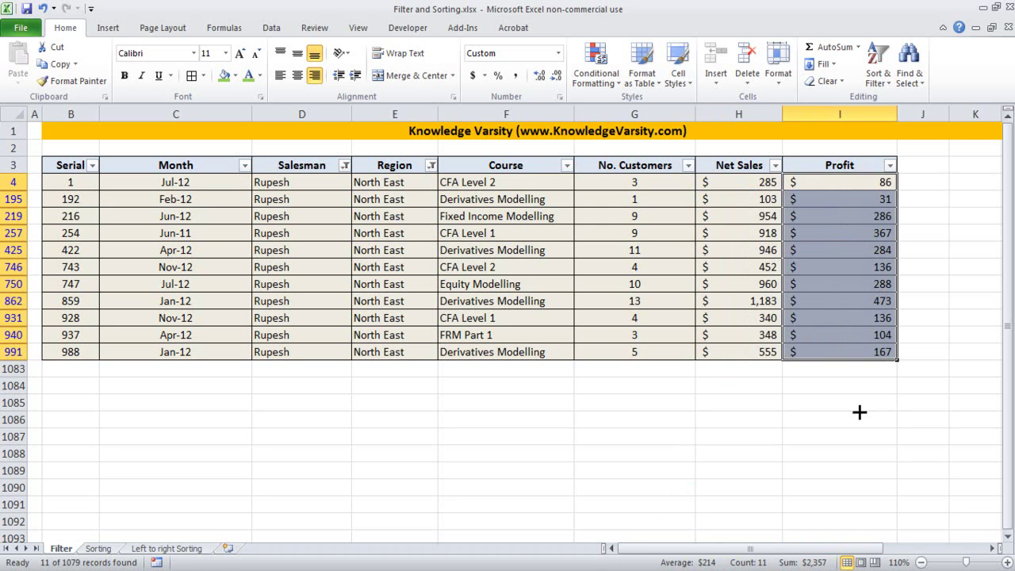
- Read the sum of the filtered Profit values, and select the filtered No. Customers values to read their sum
{"action": "mouse_move", "coordinate": [832, 547]}
{"action": "left_mouse_down"}
{"action": "mouse_move", "coordinate": [795, 553]}
{"action": "mouse_move", "coordinate": [829, 566]}
{"action": "mouse_move", "coordinate": [818, 547]}
{"action": "left_mouse_up"}
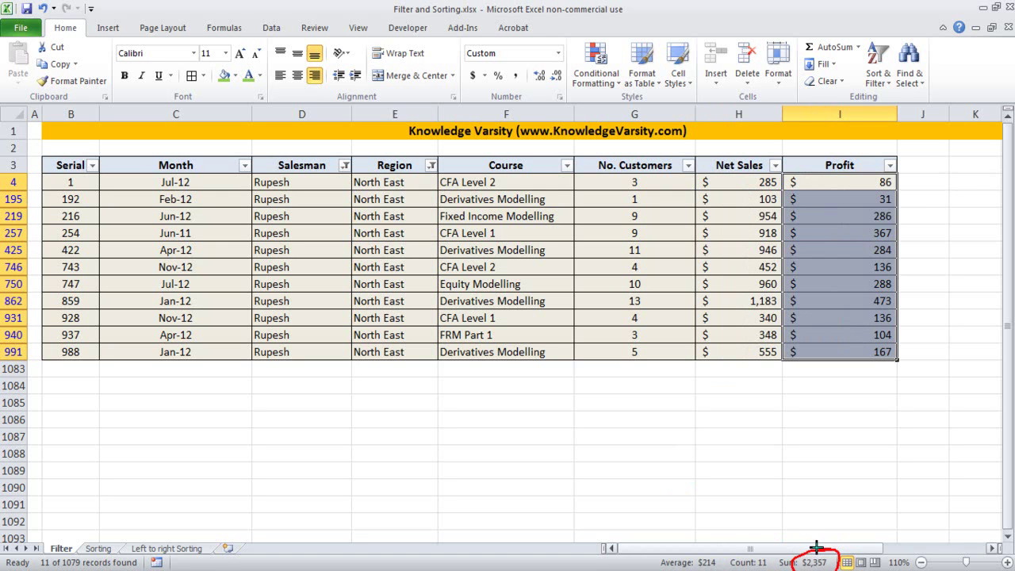
{"action": "key", "text": "Escape"}
{"action": "left_click_drag", "start_coordinate": [634, 182], "coordinate": [639, 353]}
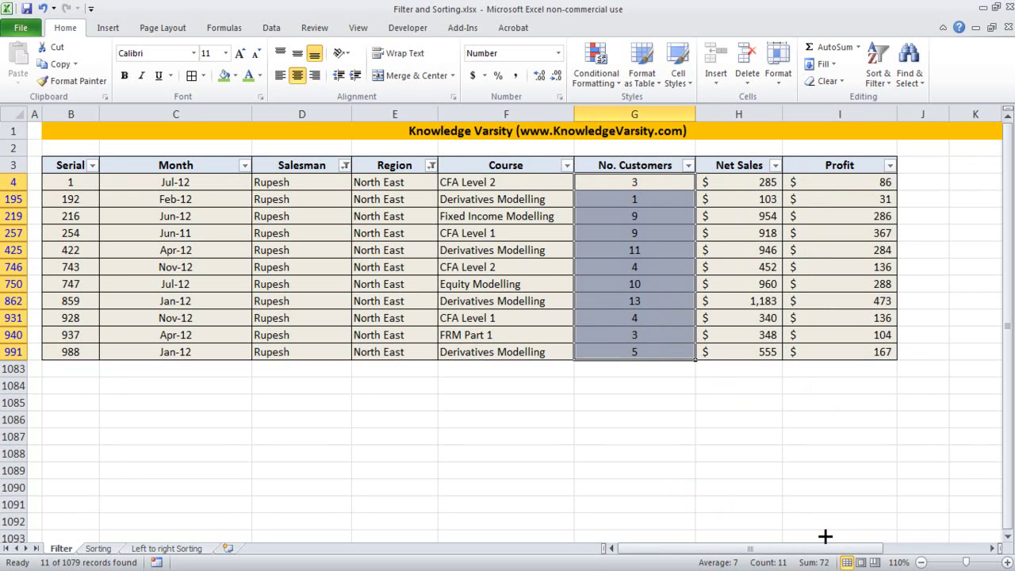
{"action": "left_click", "coordinate": [459, 378]}
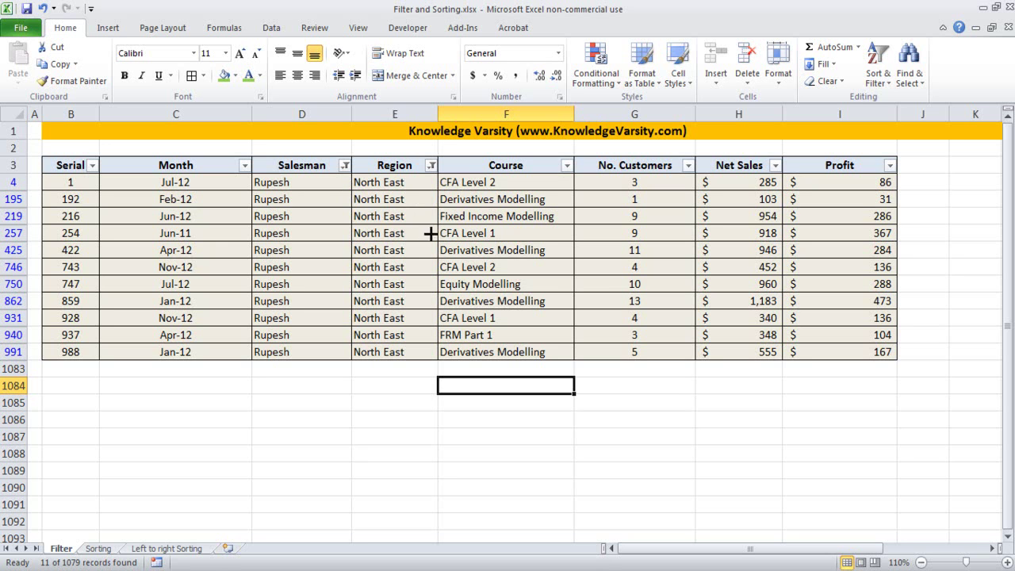
- Clear the filter from the Region column
{"action": "mouse_move", "coordinate": [423, 145]}
{"action": "left_mouse_down"}
{"action": "mouse_move", "coordinate": [370, 149]}
{"action": "mouse_move", "coordinate": [444, 180]}
{"action": "mouse_move", "coordinate": [402, 149]}
{"action": "mouse_move", "coordinate": [437, 190]}
{"action": "left_mouse_up"}
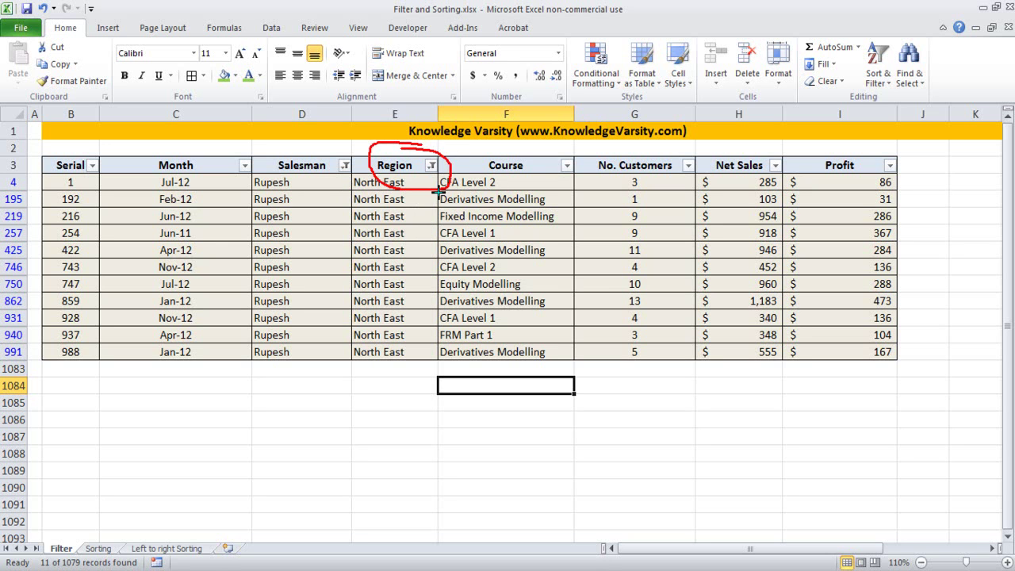
{"action": "left_click", "coordinate": [431, 165]}
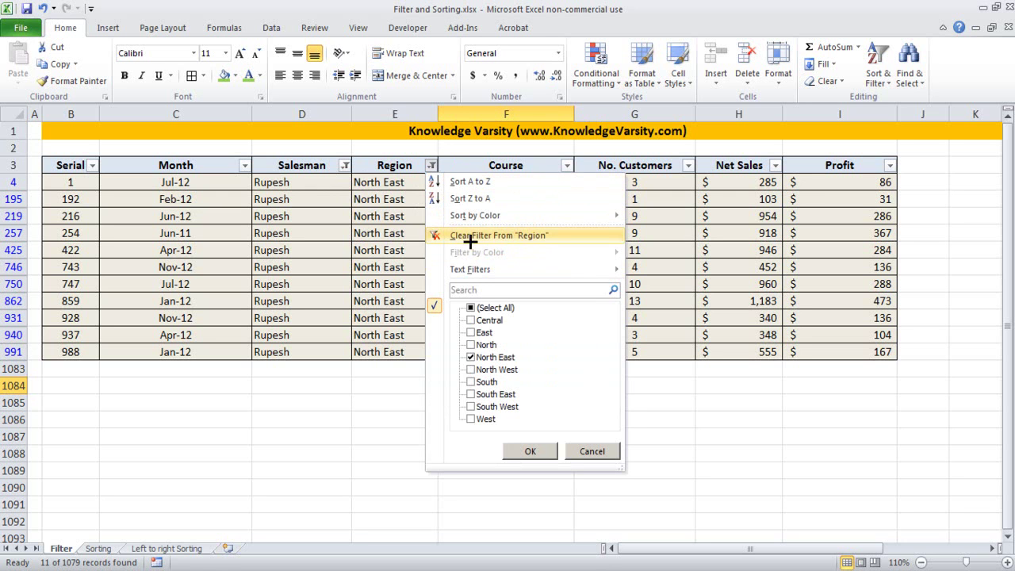
{"action": "left_click", "coordinate": [431, 165]}
{"action": "left_click", "coordinate": [431, 165]}
{"action": "left_click", "coordinate": [495, 238]}
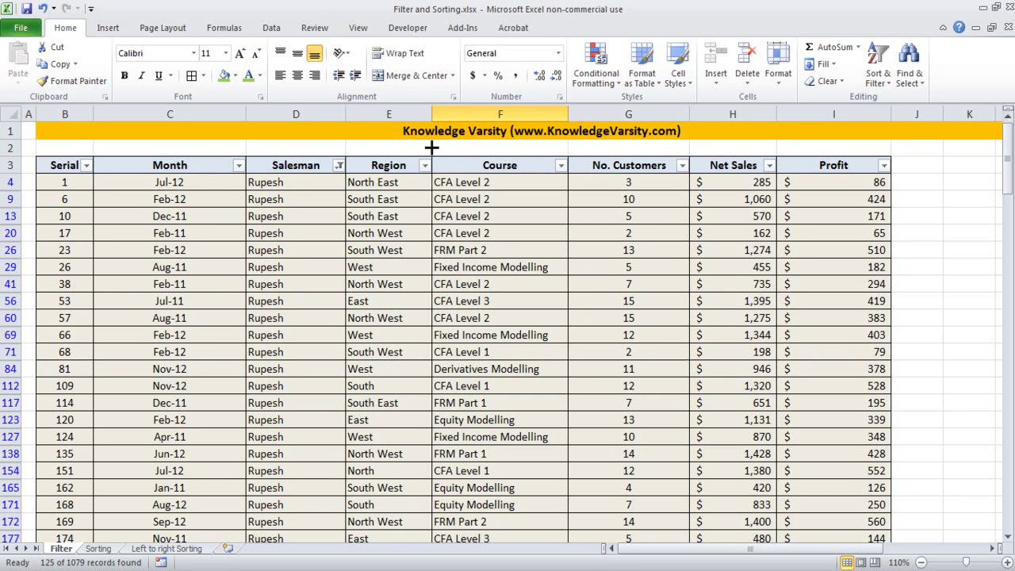
- Clear the filter from the Salesman column and check the serial numbers in the full list
{"action": "left_click", "coordinate": [339, 165]}
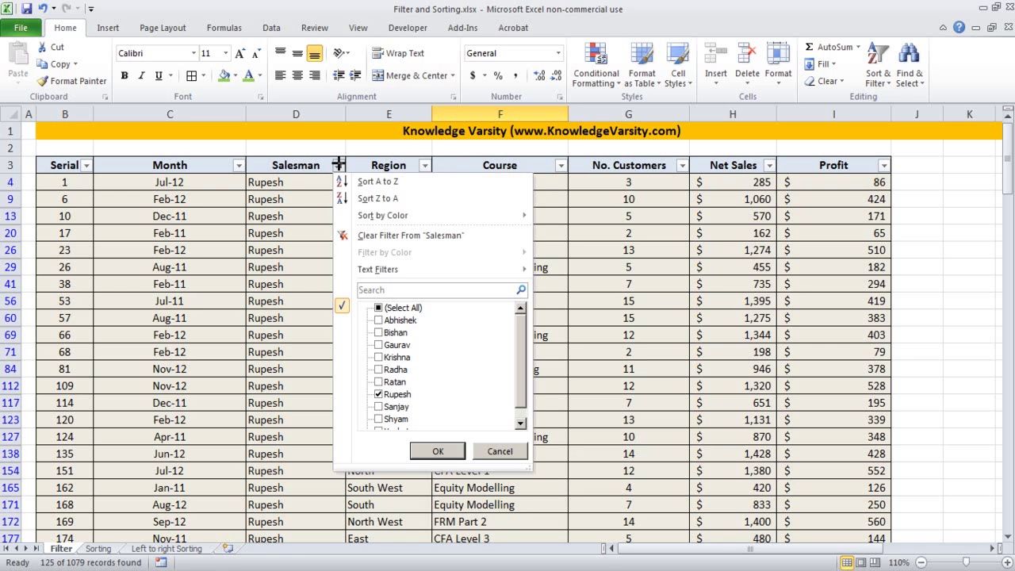
{"action": "left_click", "coordinate": [386, 235]}
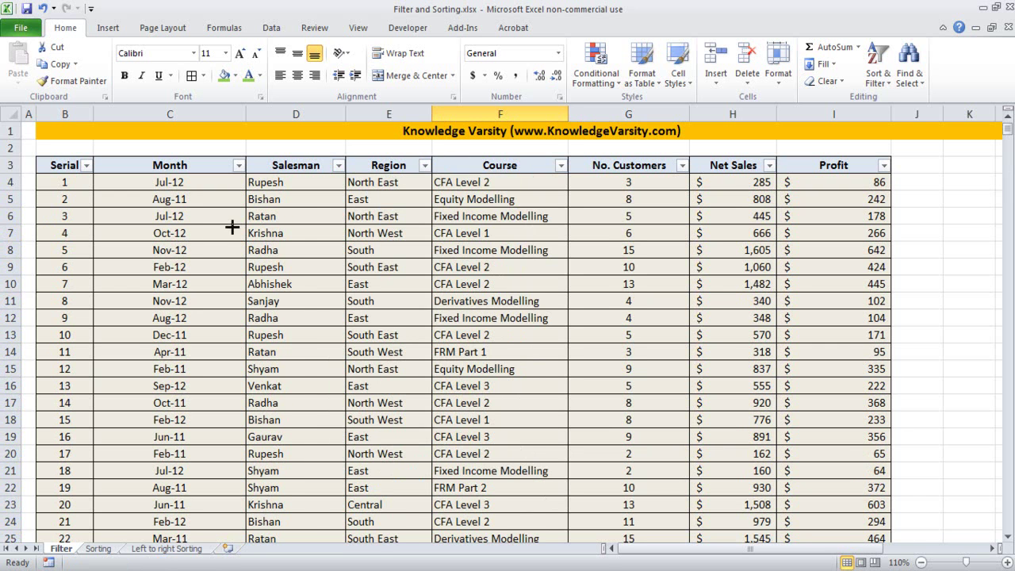
{"action": "left_click_drag", "start_coordinate": [72, 181], "coordinate": [73, 437]}
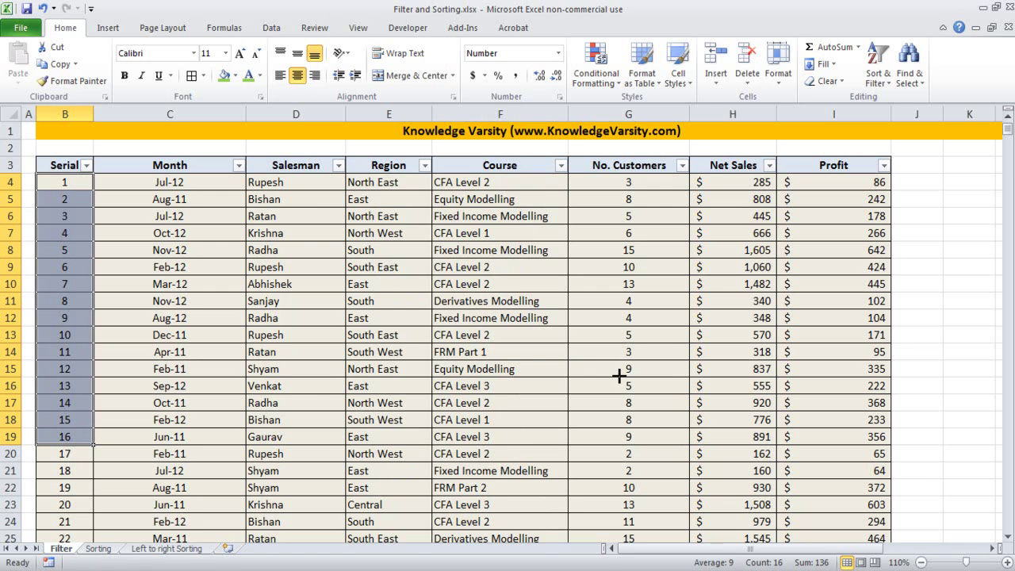
- Filter the table by the value of the Salesman cell in the serial 7 record and review the matching records
{"action": "left_click", "coordinate": [305, 287]}
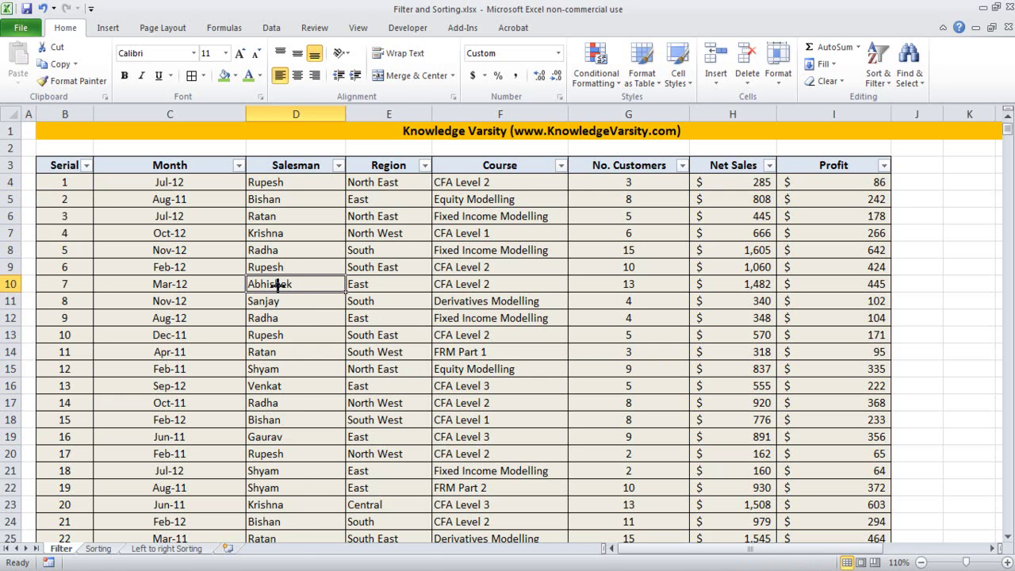
{"action": "right_click", "coordinate": [278, 284]}
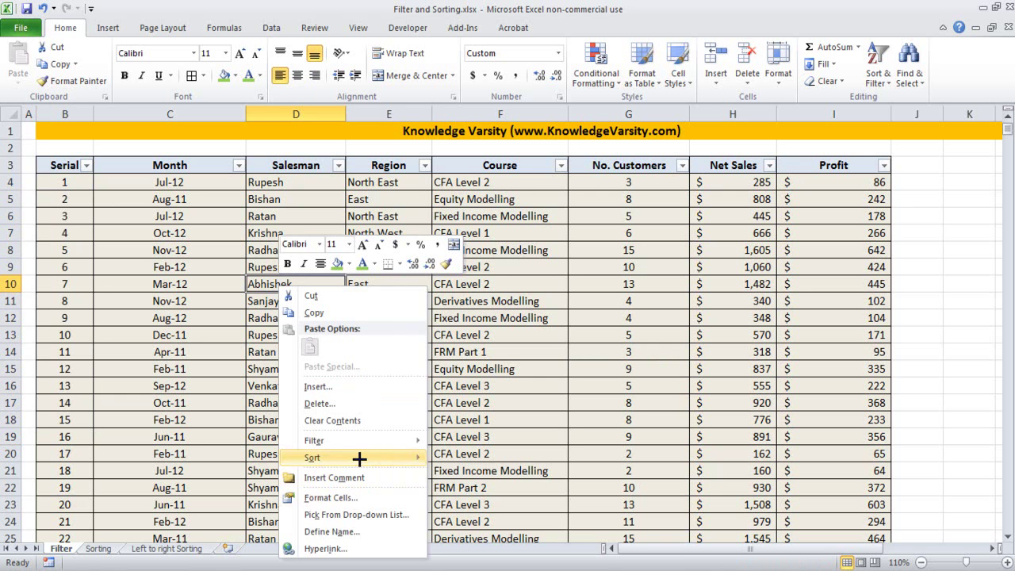
{"action": "mouse_move", "coordinate": [365, 441]}
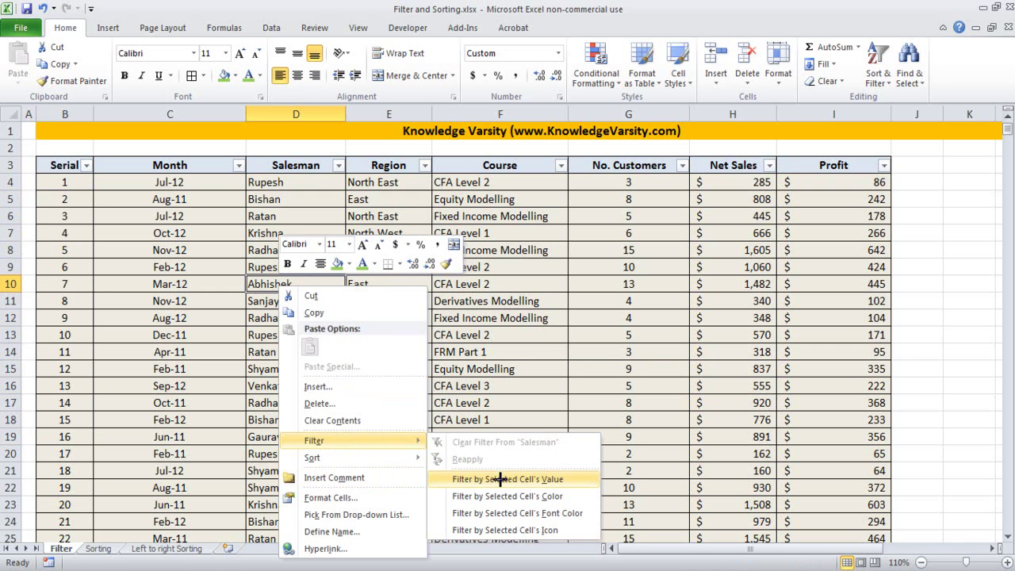
{"action": "left_click", "coordinate": [554, 478]}
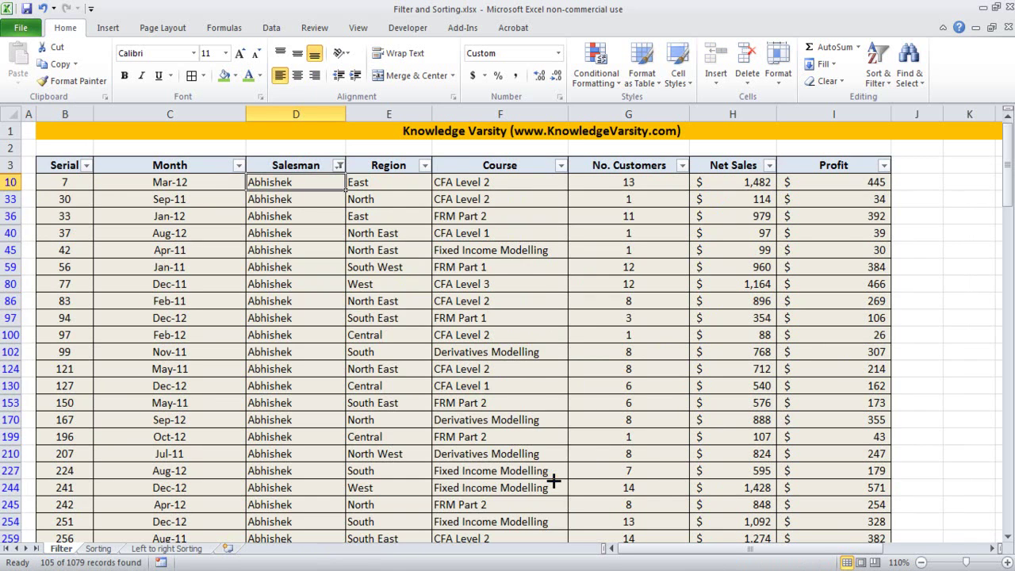
{"action": "scroll", "coordinate": [279, 297], "scroll_direction": "down", "scroll_amount": 15}
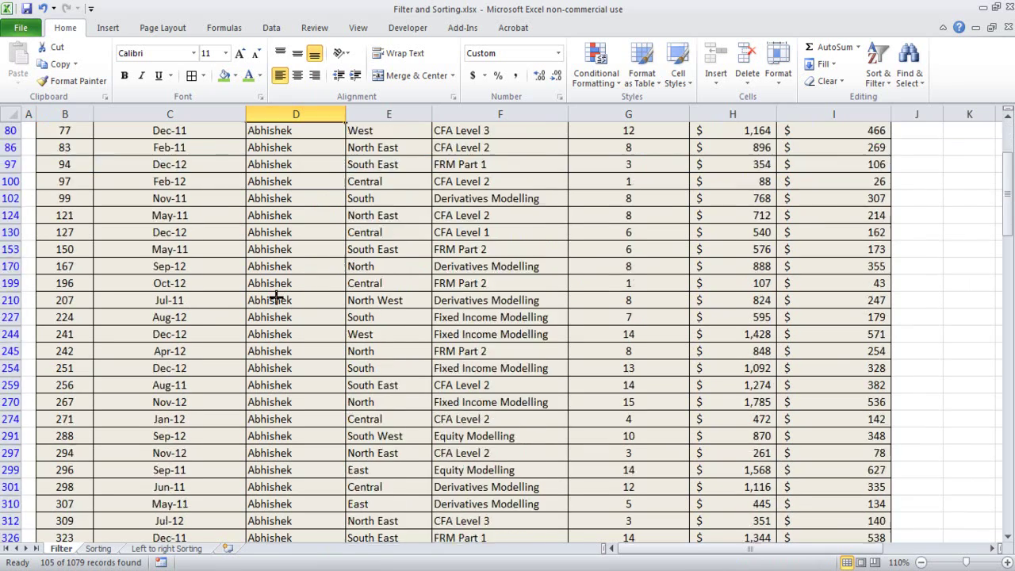
{"action": "scroll", "coordinate": [279, 298], "scroll_direction": "down", "scroll_amount": 14}
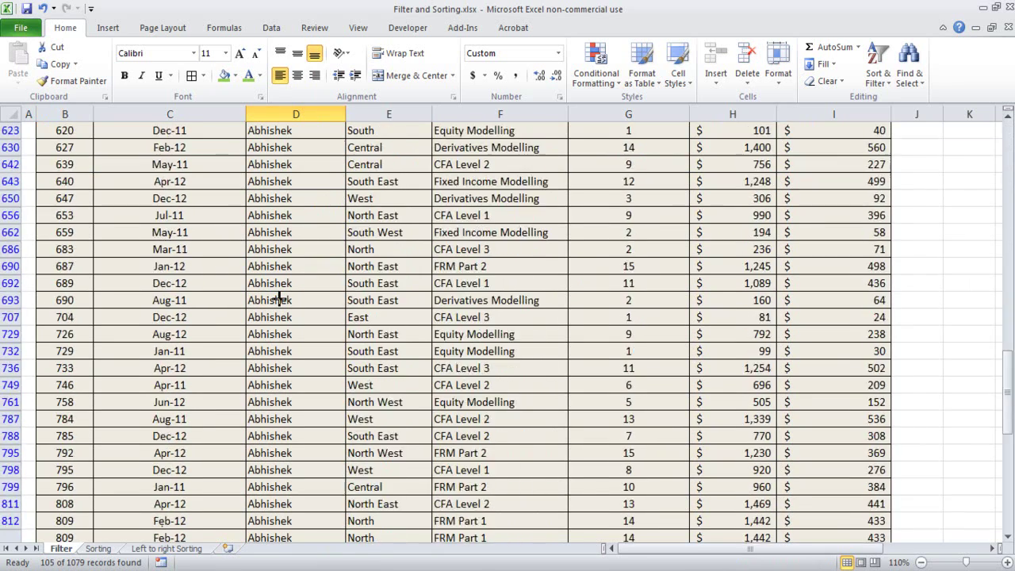
{"action": "scroll", "coordinate": [279, 297], "scroll_direction": "up", "scroll_amount": 5}
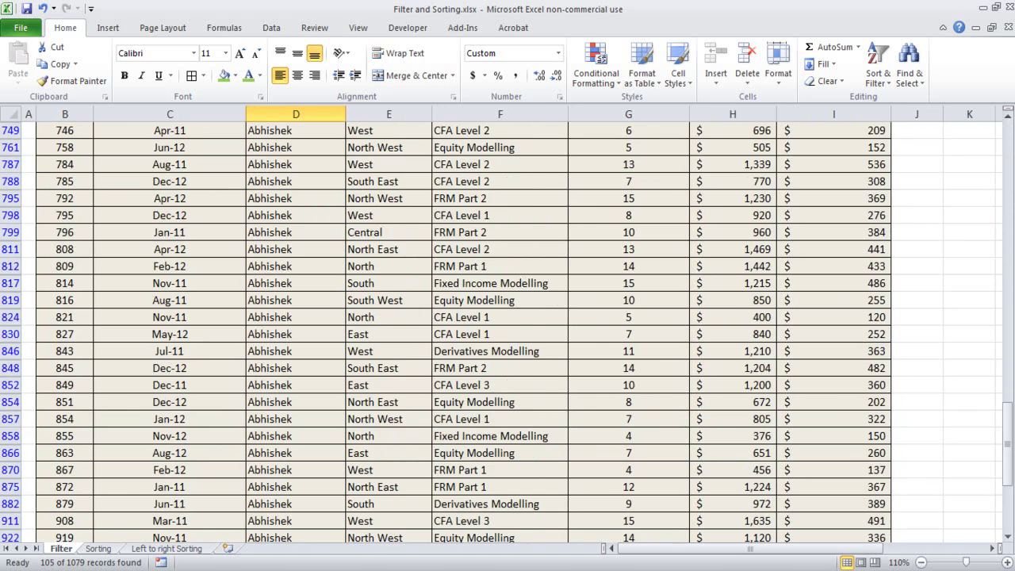
{"action": "left_click_drag", "start_coordinate": [1006, 466], "coordinate": [1003, 166]}
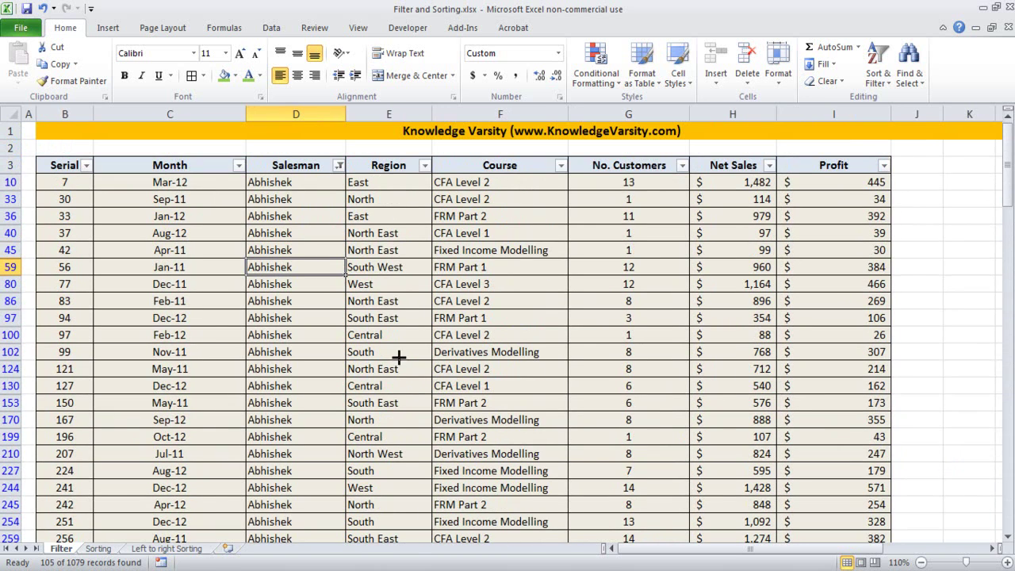
- Turn off AutoFilter for the sales table so that all records are listed without filter arrows
{"action": "left_click", "coordinate": [304, 181]}
{"action": "left_click", "coordinate": [302, 334]}
{"action": "key", "text": "ctrl+shift+l"}
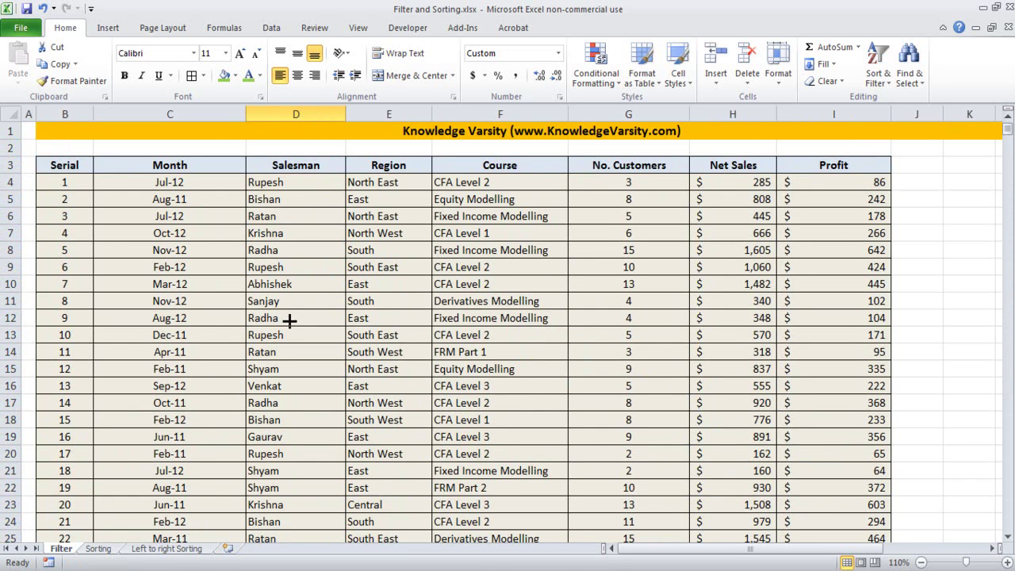
- Filter the unfiltered table directly by the selected cell's value, using cell D10 in the Salesman column
{"action": "left_click", "coordinate": [292, 284]}
{"action": "right_click", "coordinate": [293, 283]}
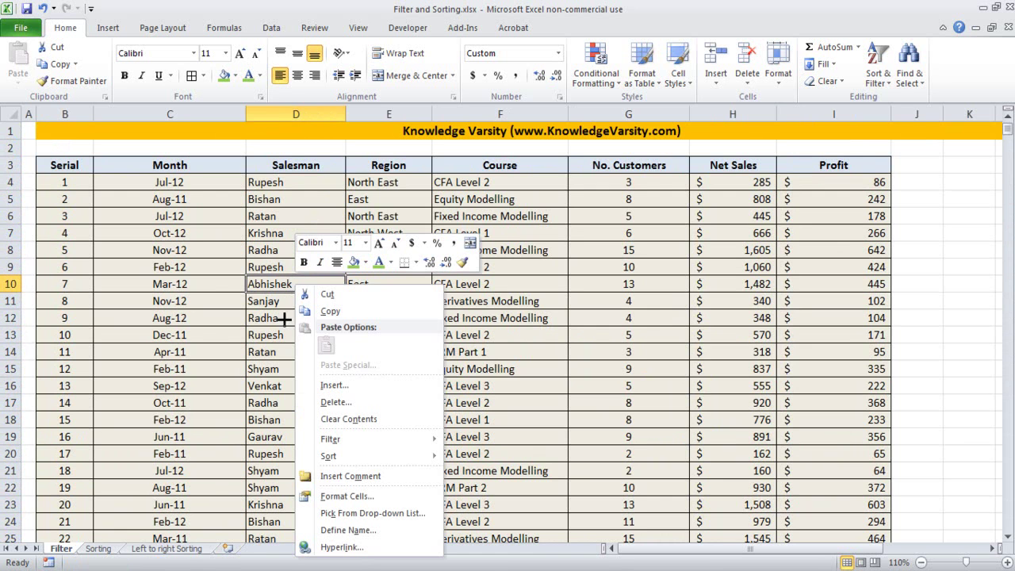
{"action": "mouse_move", "coordinate": [367, 446]}
{"action": "left_click", "coordinate": [582, 479]}
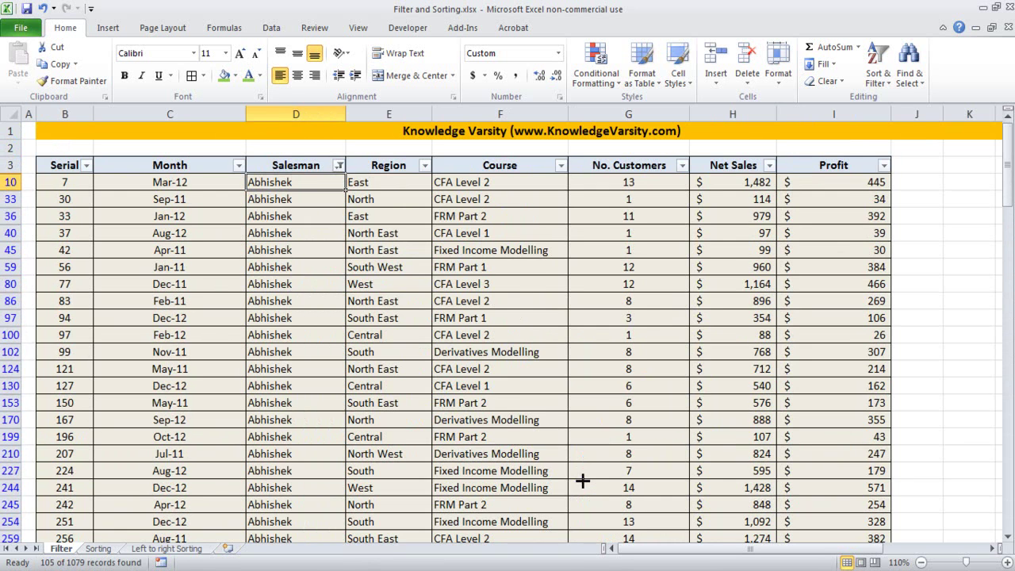
- Check the filtered Salesman values and narrow the records to North East by the selected Region cell's value
{"action": "left_click", "coordinate": [284, 299]}
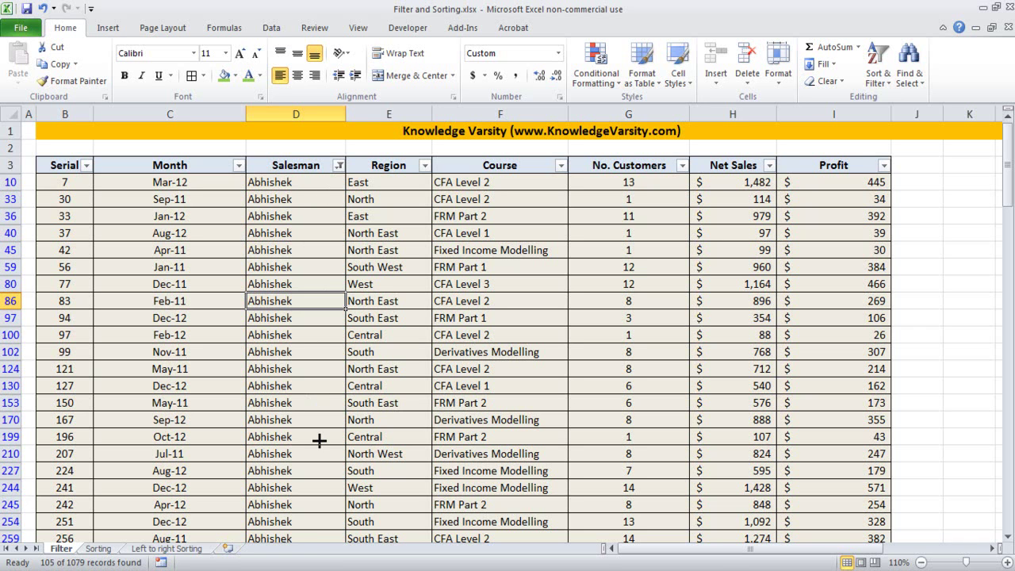
{"action": "left_click", "coordinate": [407, 267]}
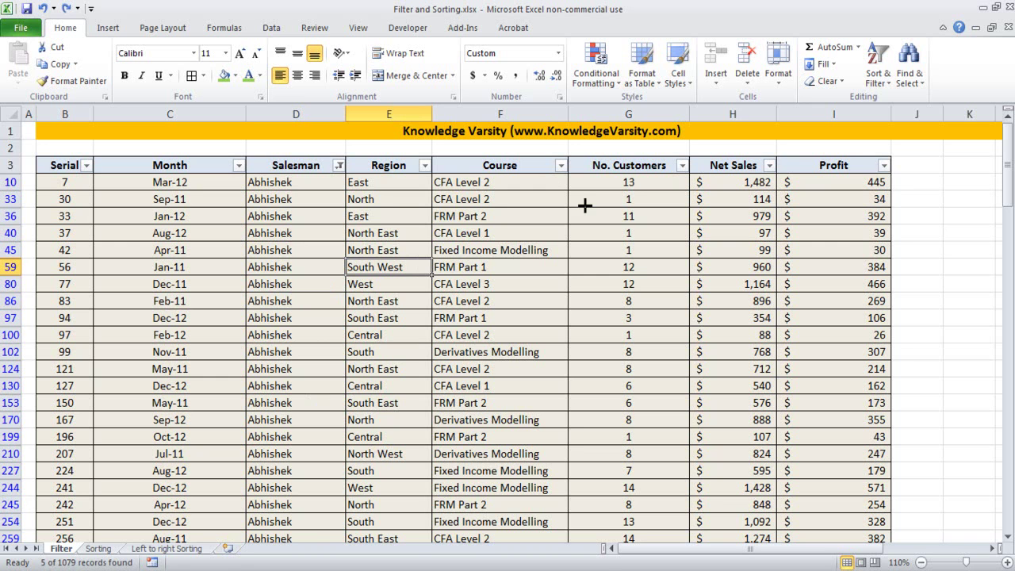
{"action": "left_click_drag", "start_coordinate": [318, 184], "coordinate": [327, 367]}
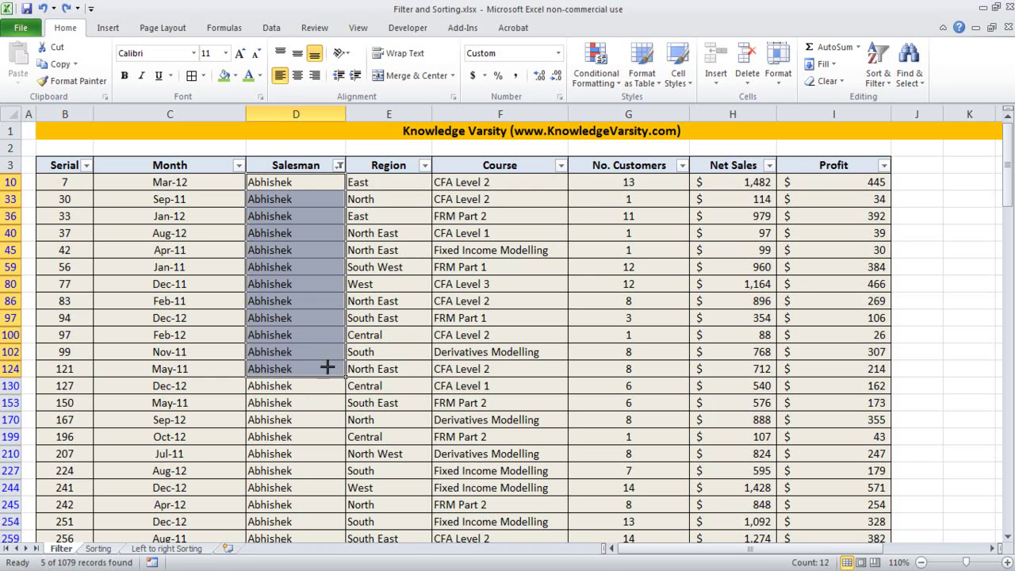
{"action": "left_click", "coordinate": [445, 403]}
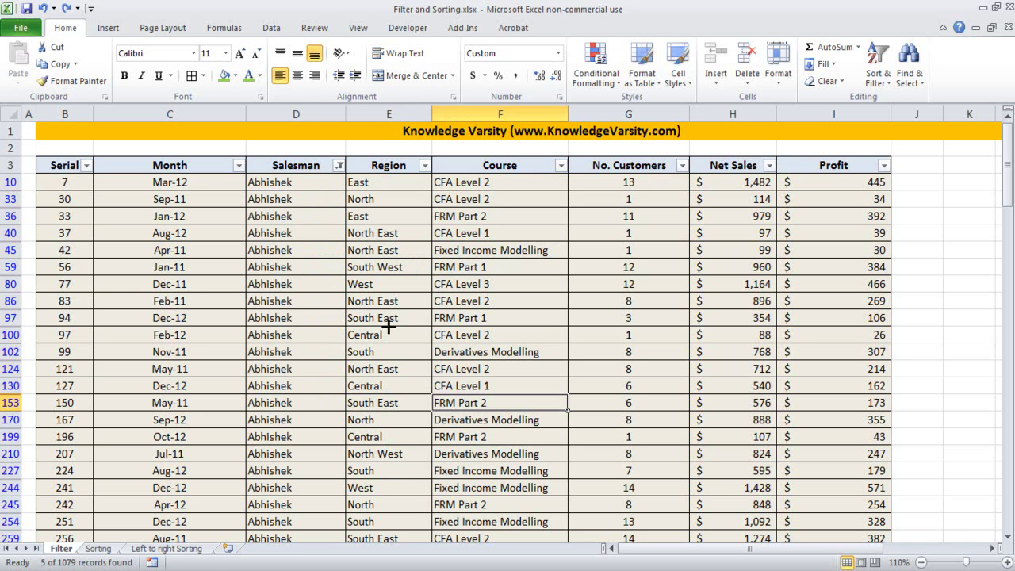
{"action": "left_click", "coordinate": [394, 301]}
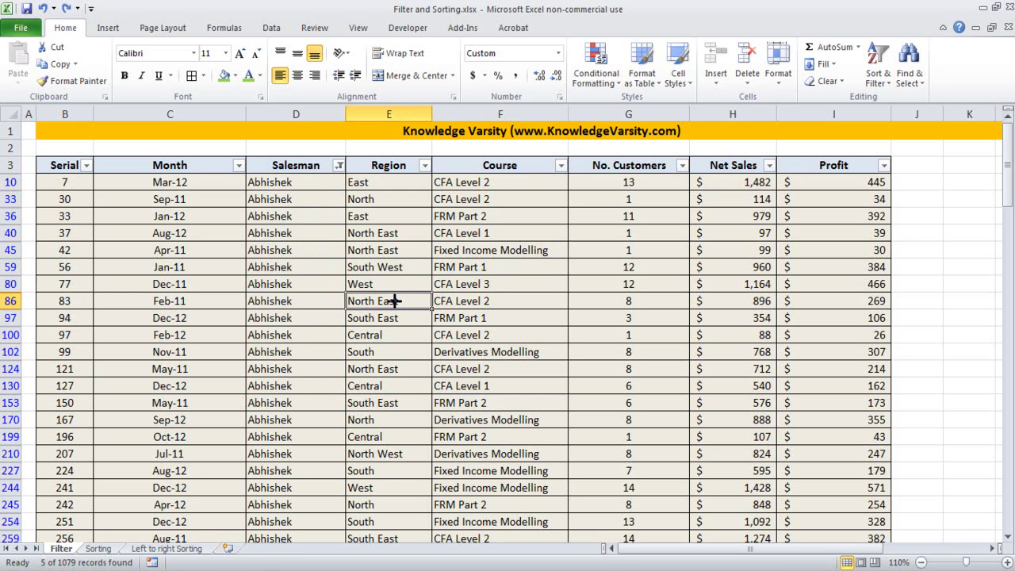
{"action": "right_click", "coordinate": [394, 301]}
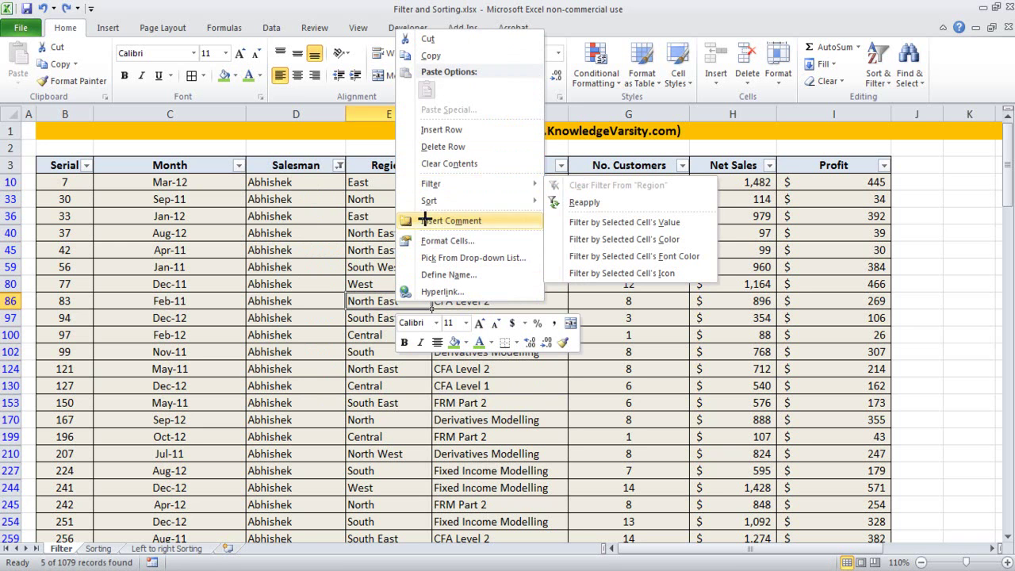
{"action": "left_click", "coordinate": [628, 223]}
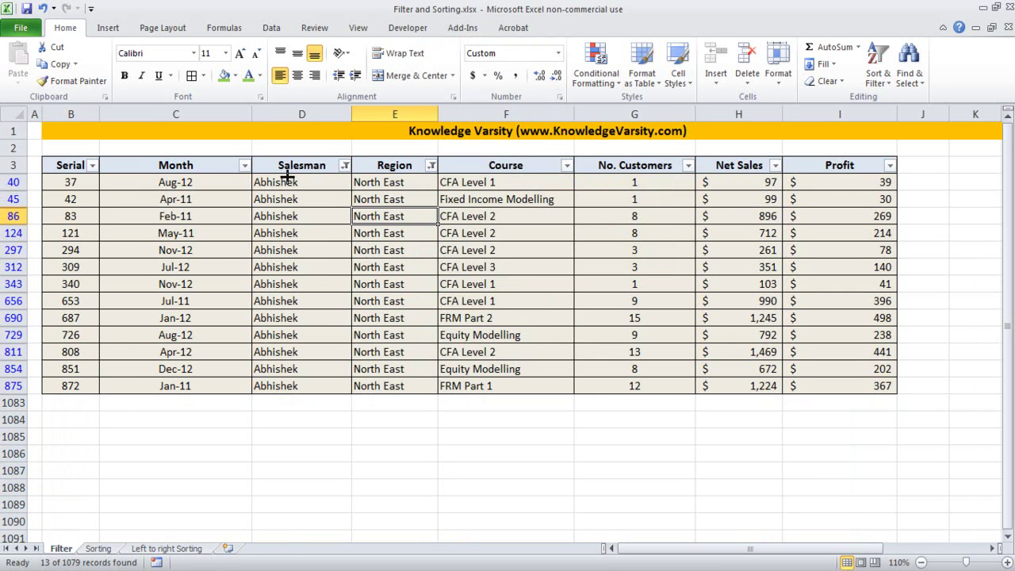
- Inspect the Salesman filter's ticked names and the filtered Salesman and Region values without changing the filters
{"action": "left_click", "coordinate": [345, 165]}
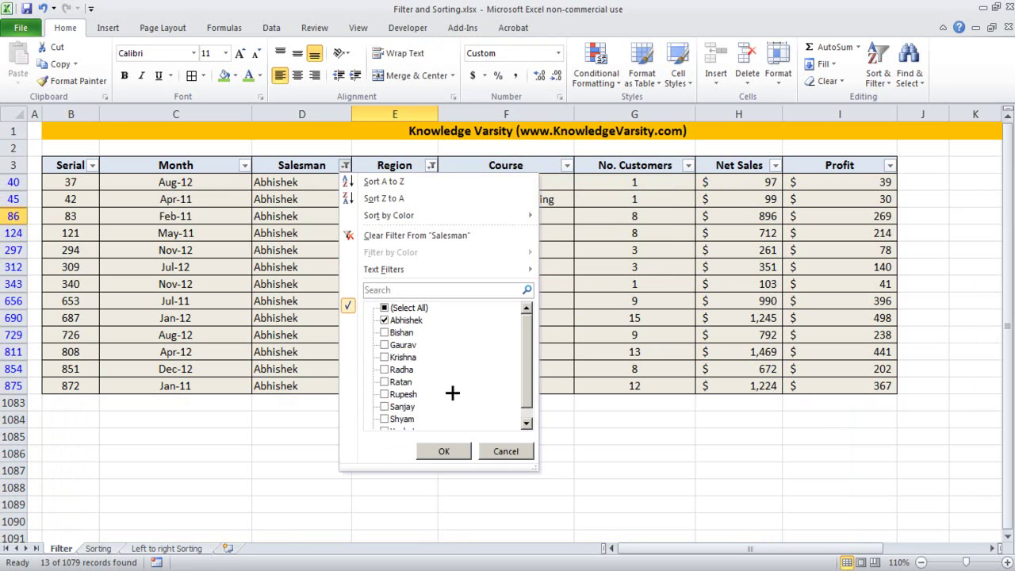
{"action": "left_click", "coordinate": [506, 451]}
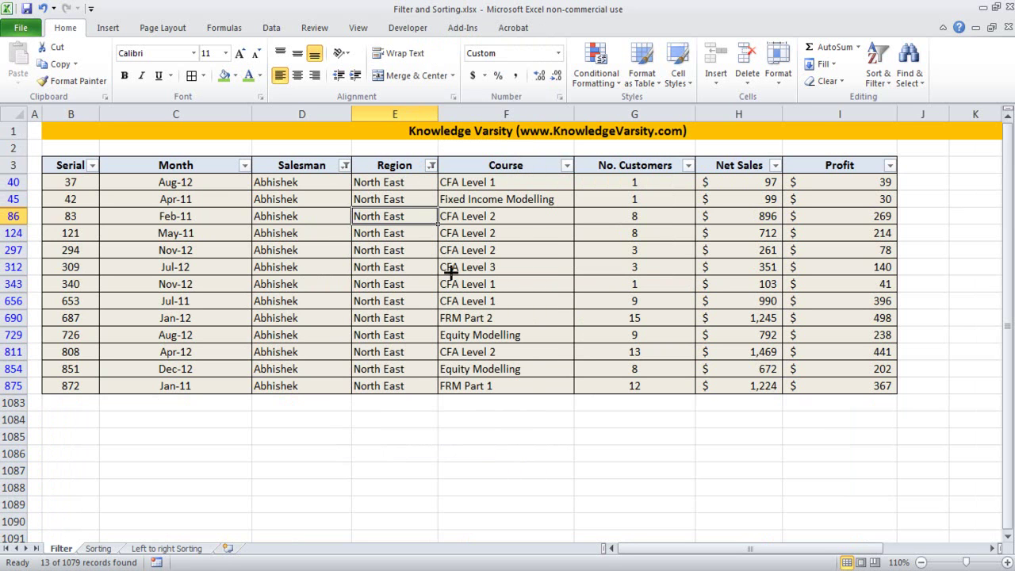
{"action": "left_click", "coordinate": [285, 265]}
{"action": "right_click", "coordinate": [285, 266]}
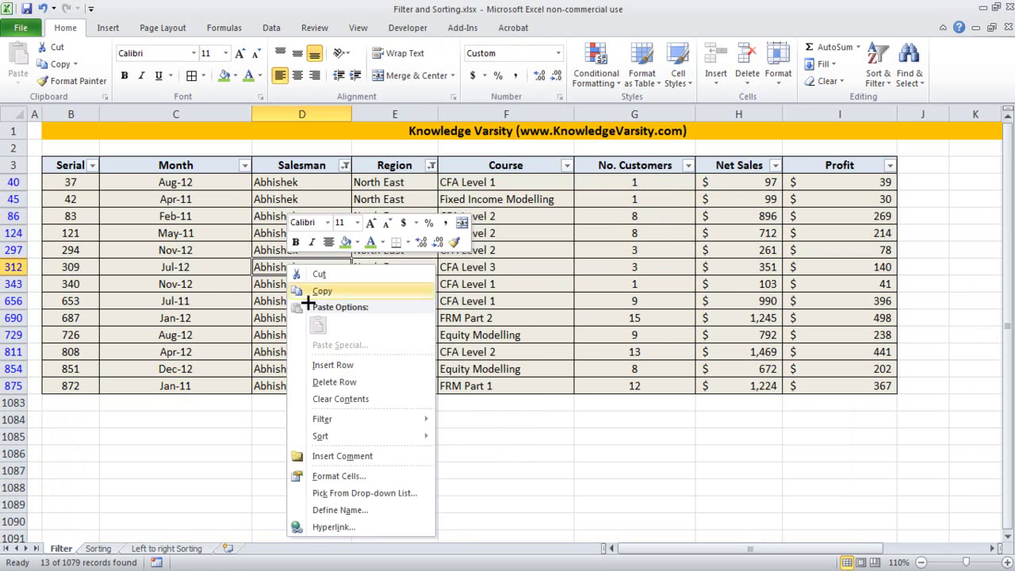
{"action": "key", "text": "Escape"}
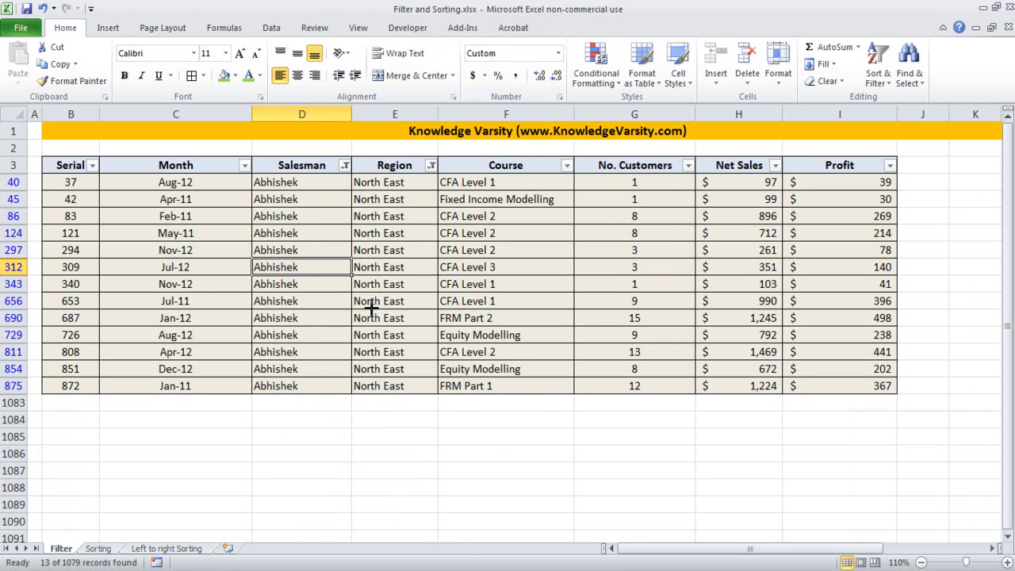
{"action": "left_click", "coordinate": [292, 184]}
{"action": "left_click", "coordinate": [404, 184]}
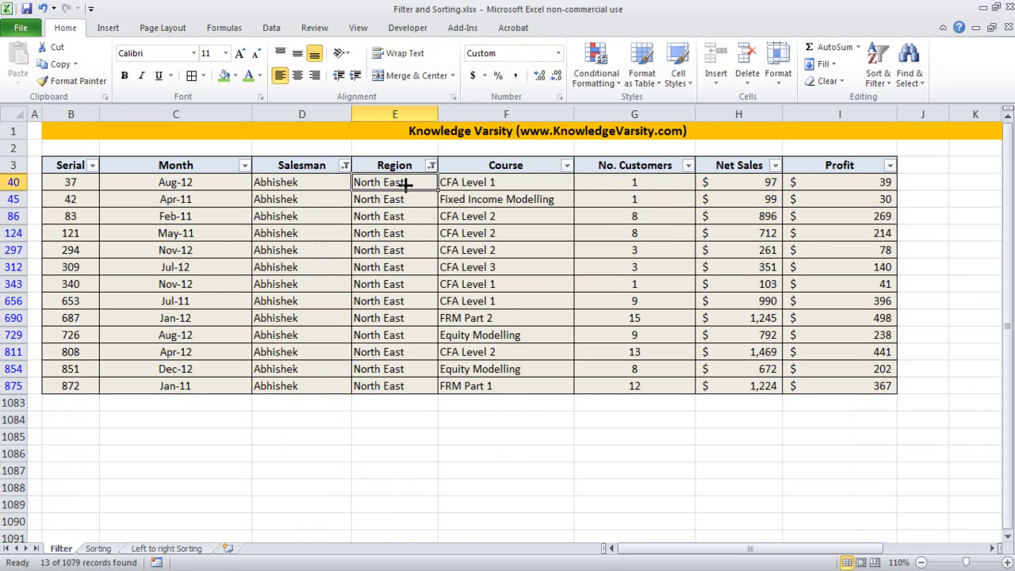
- Filter the remaining records by the selected Course cell's value, CFA Level 1
{"action": "right_click", "coordinate": [503, 301]}
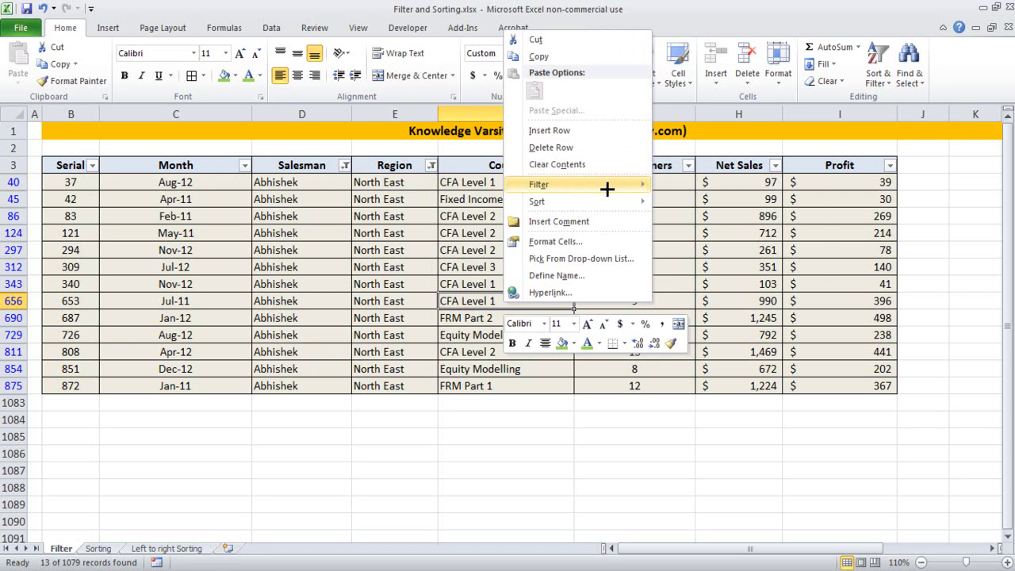
{"action": "mouse_move", "coordinate": [644, 185]}
{"action": "left_click", "coordinate": [739, 224]}
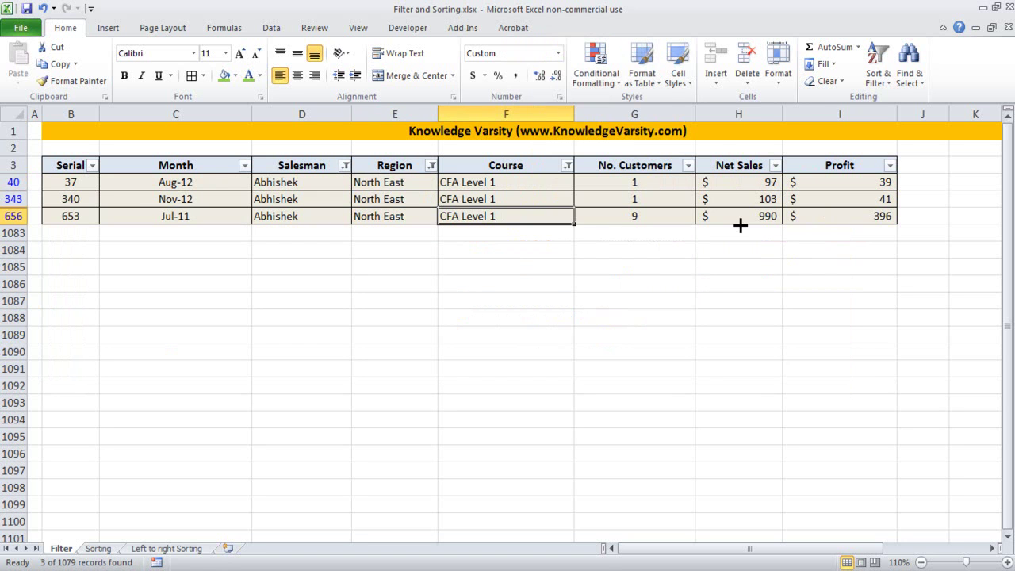
- Select the filtered Course, No. Customers, Net Sales and Profit values in turn to read their summary figures
{"action": "left_click", "coordinate": [584, 295]}
{"action": "left_click_drag", "start_coordinate": [508, 185], "coordinate": [460, 215]}
{"action": "left_click", "coordinate": [376, 235]}
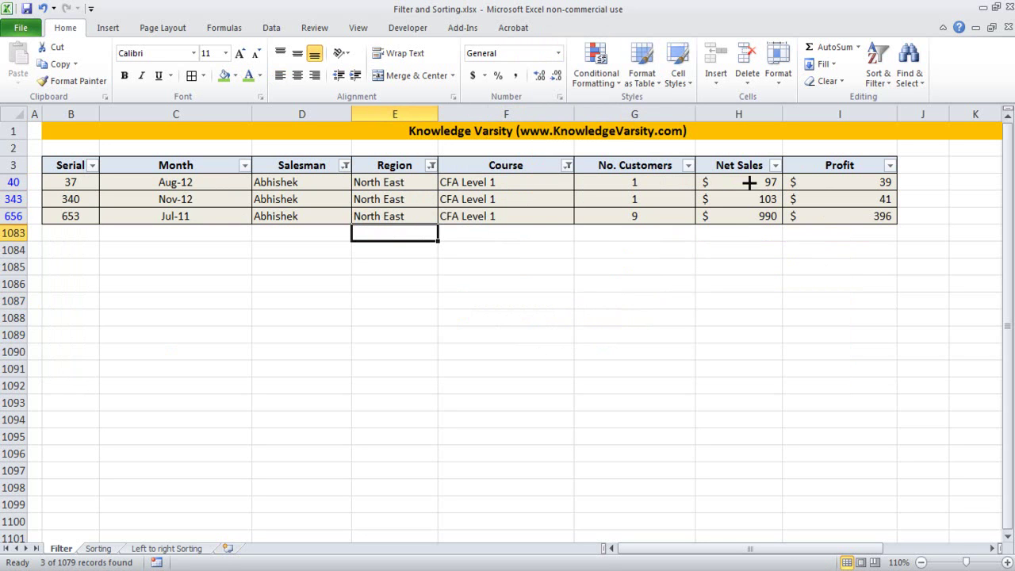
{"action": "left_click_drag", "start_coordinate": [612, 184], "coordinate": [688, 208]}
{"action": "left_click_drag", "start_coordinate": [764, 182], "coordinate": [764, 216]}
{"action": "left_click_drag", "start_coordinate": [856, 182], "coordinate": [860, 215]}
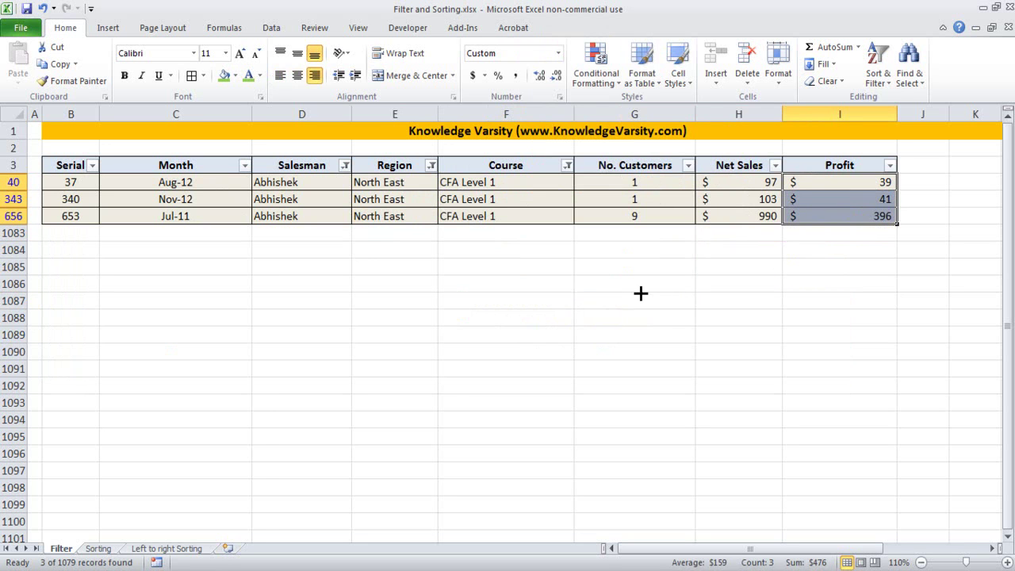
- Remove all filters by turning off AutoFilter, and return to the first Salesman cell, D4
{"action": "left_click", "coordinate": [547, 283]}
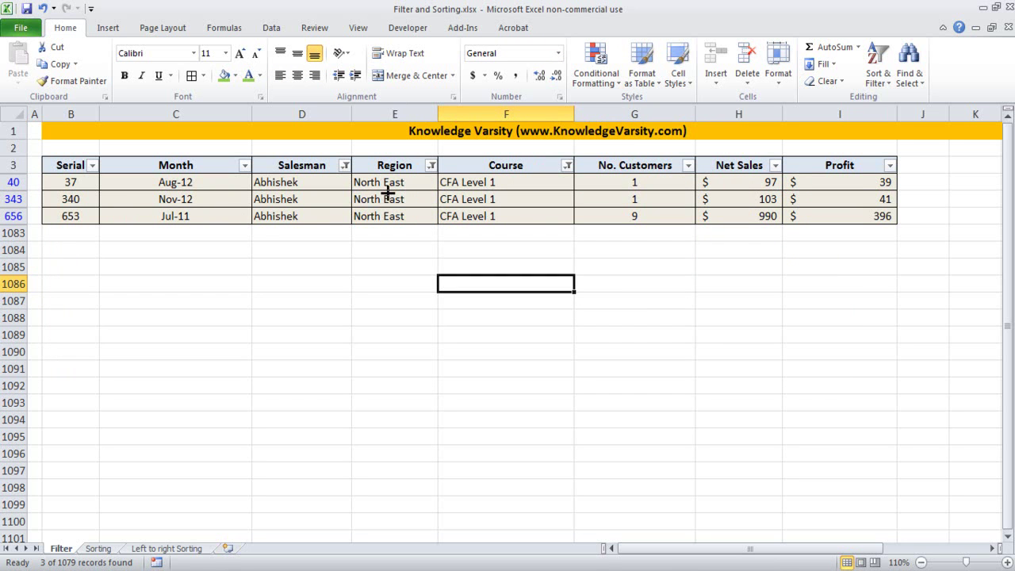
{"action": "key", "text": "ctrl+shift+l"}
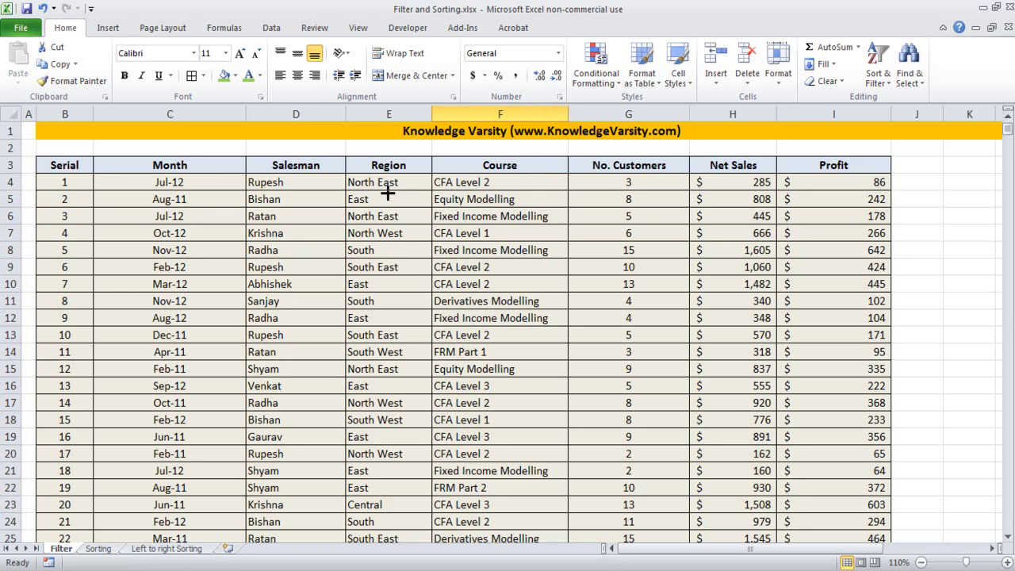
{"action": "key", "text": "ctrl+Home"}
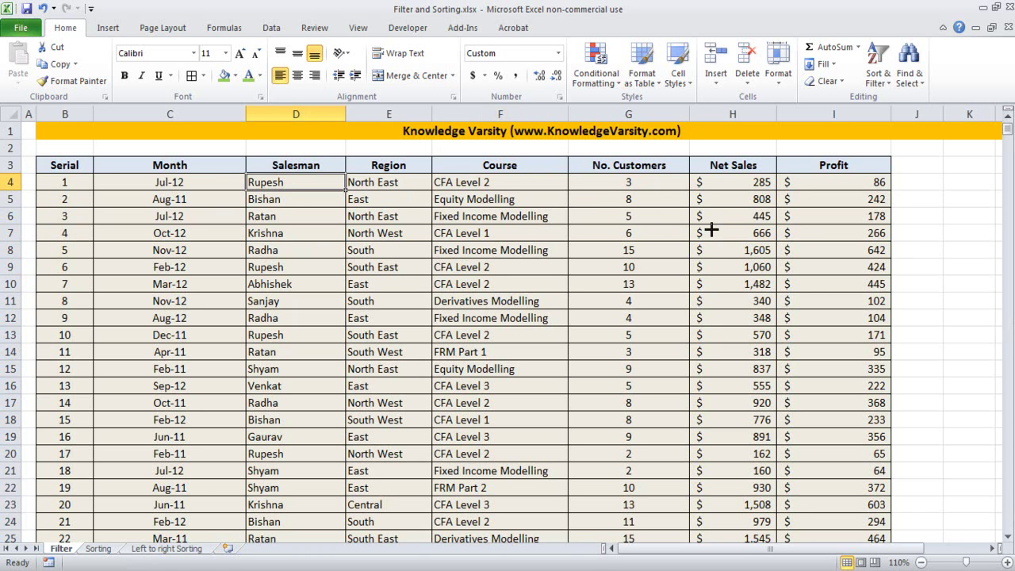